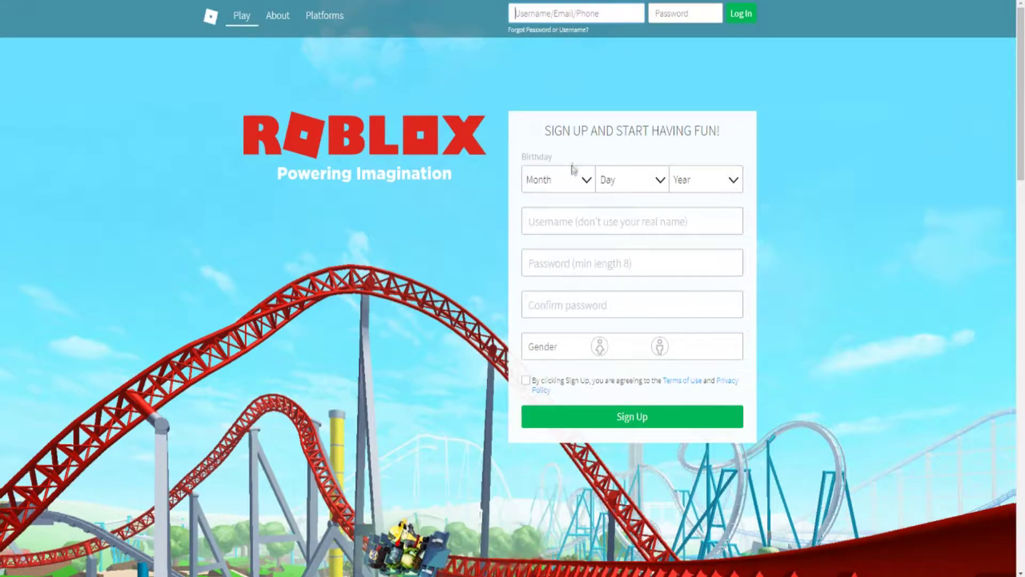
Open the birth month dropdown on the sign-up form.
{"action": "left_click", "coordinate": [573, 170]}
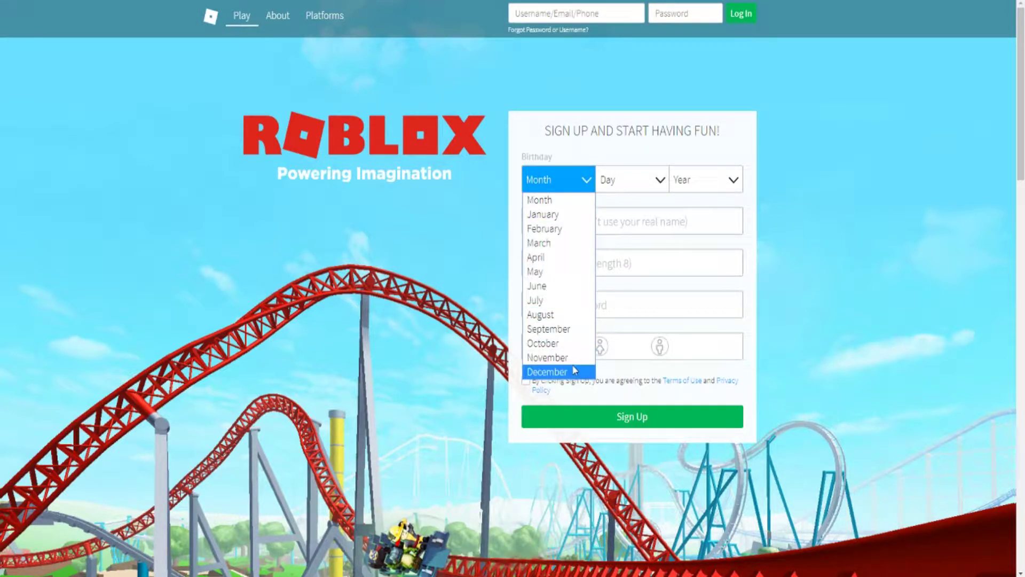
Set the birthday to December 31, 1919.
{"action": "left_click", "coordinate": [555, 372]}
{"action": "left_click", "coordinate": [632, 179]}
{"action": "scroll", "coordinate": [624, 374], "scroll_direction": "down", "scroll_amount": 3}
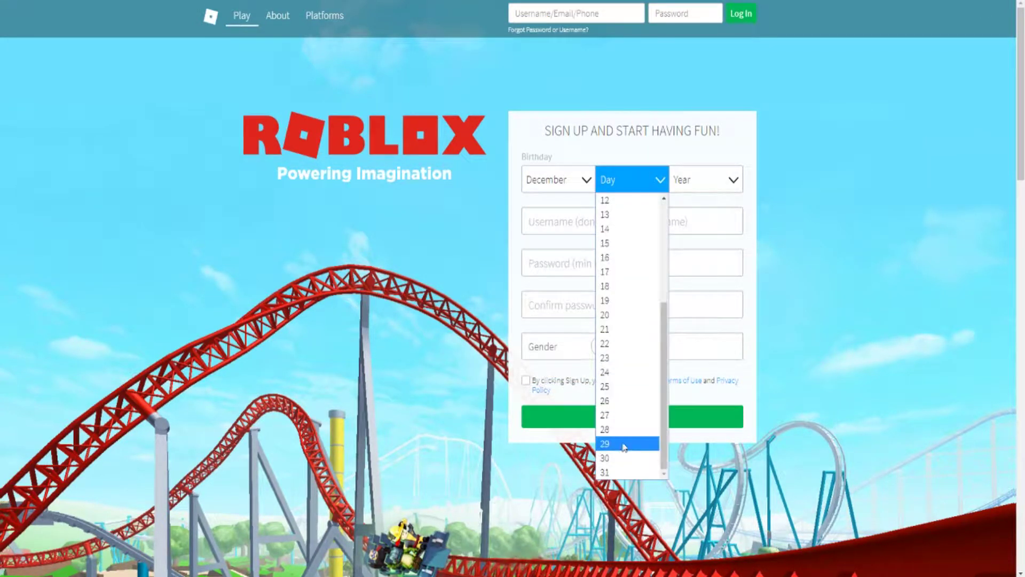
{"action": "left_click", "coordinate": [626, 471]}
{"action": "left_click", "coordinate": [693, 181]}
{"action": "scroll", "coordinate": [692, 374], "scroll_direction": "down", "scroll_amount": 12}
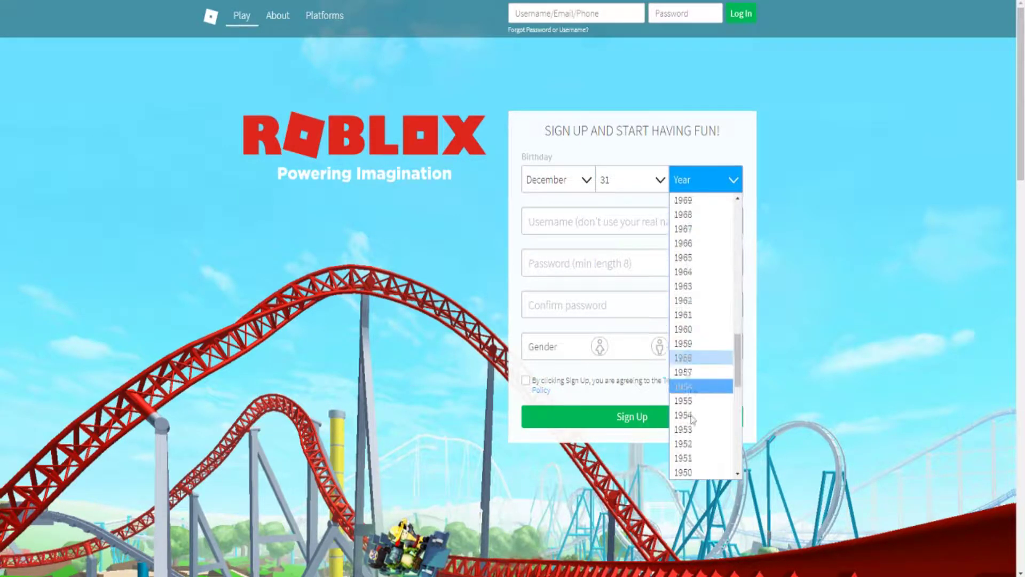
{"action": "scroll", "coordinate": [694, 421], "scroll_direction": "down", "scroll_amount": 6}
{"action": "left_click", "coordinate": [694, 472]}
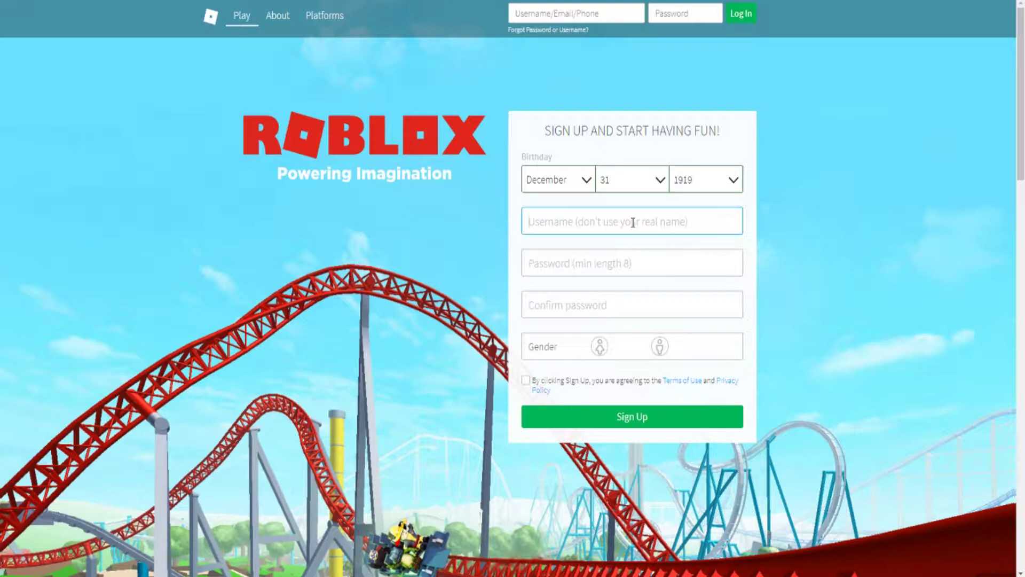
Fill in a username, then enter the password and its confirmation.
{"action": "type", "text": "Mi"}
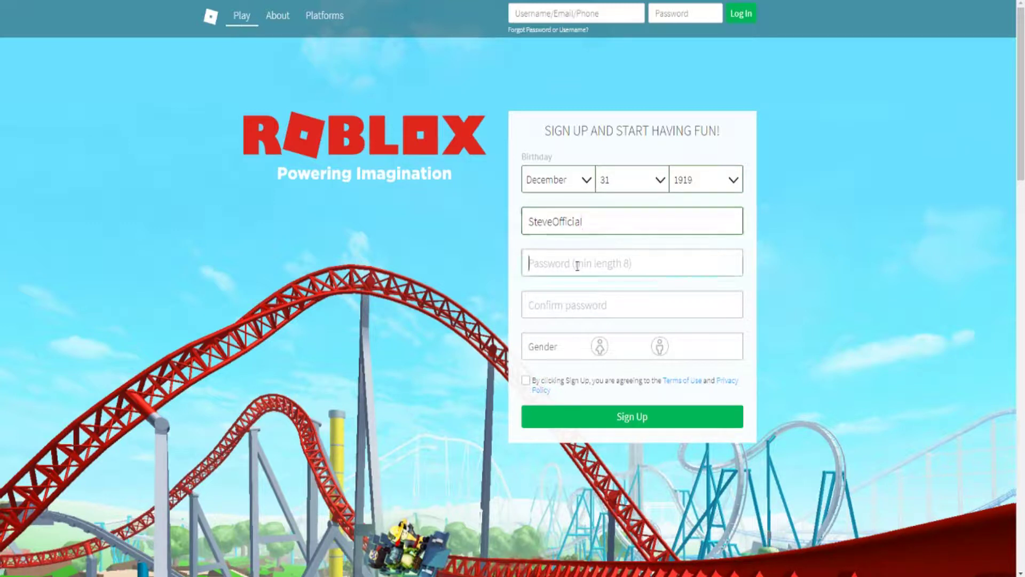
{"action": "type", "text": "••"}
{"action": "key", "text": "Tab"}
{"action": "type", "text": "••"}
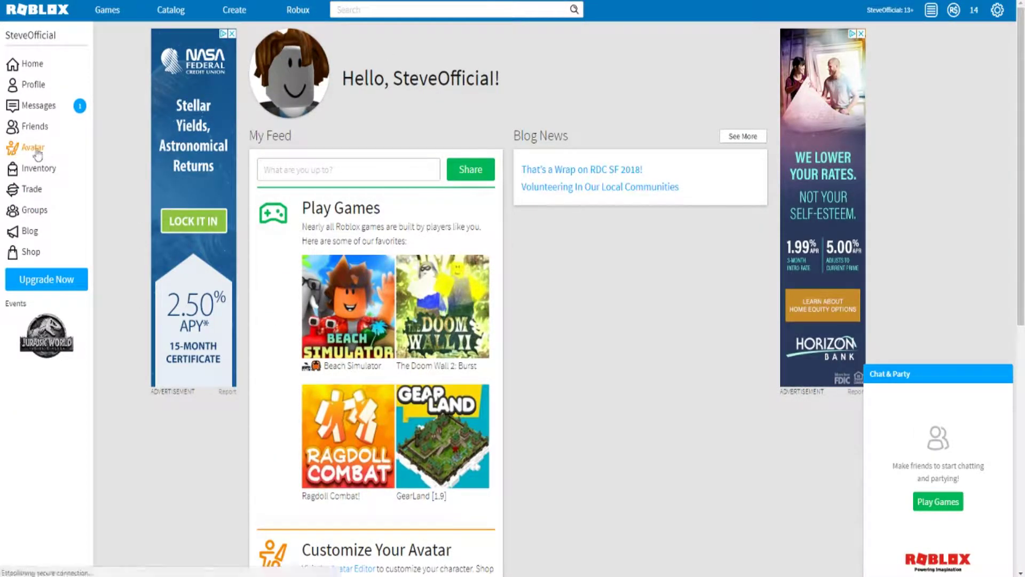
Check the Robux balance, then swap the Man arms for the ROBLOX Boy torso and right arm.
{"action": "left_click", "coordinate": [954, 12]}
{"action": "left_click", "coordinate": [954, 12]}
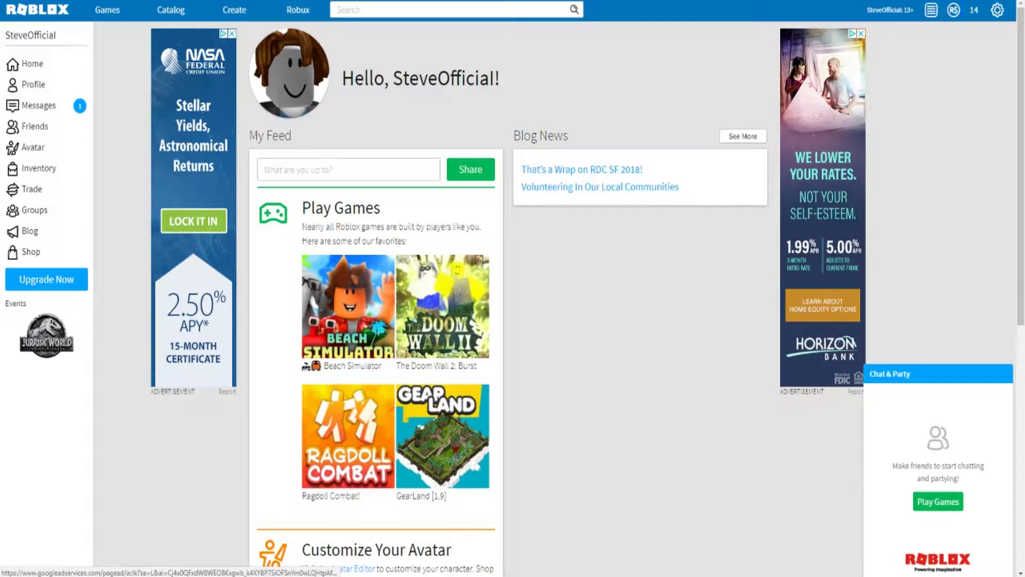
{"action": "left_click", "coordinate": [33, 147]}
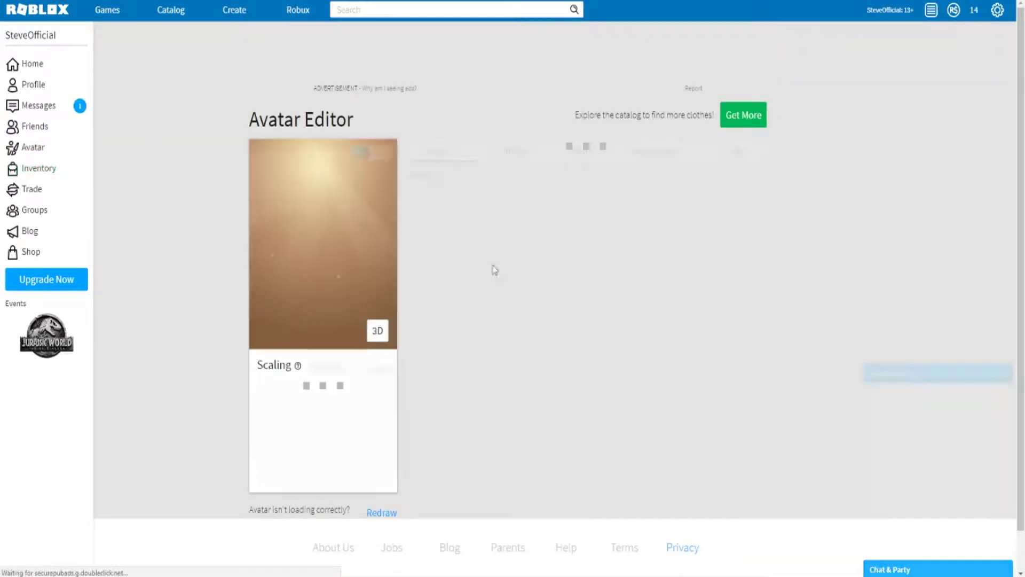
{"action": "left_click", "coordinate": [586, 230]}
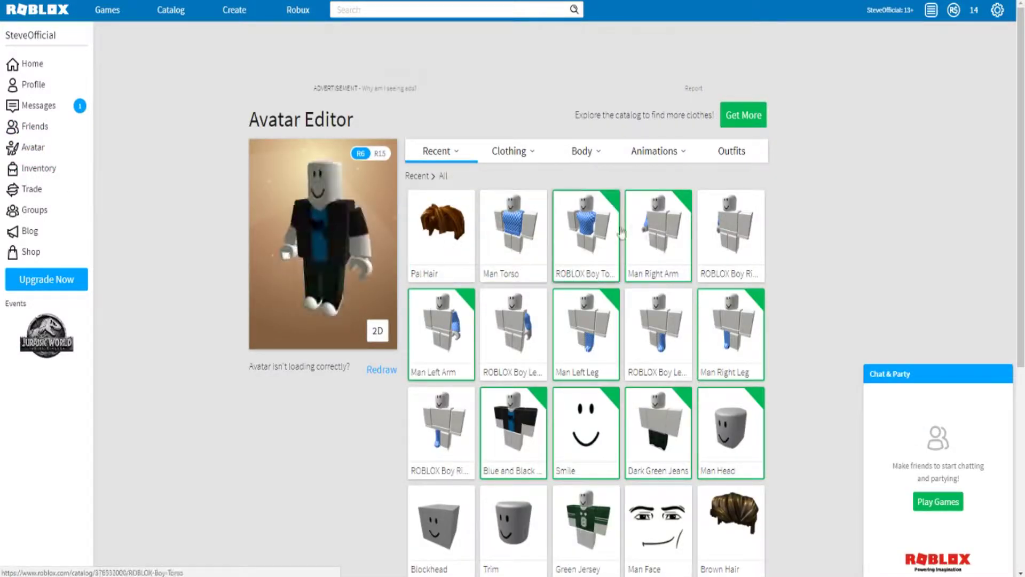
{"action": "left_click", "coordinate": [664, 235]}
{"action": "left_click", "coordinate": [721, 240]}
{"action": "left_click", "coordinate": [454, 326]}
{"action": "scroll", "coordinate": [646, 368], "scroll_direction": "down", "scroll_amount": 3}
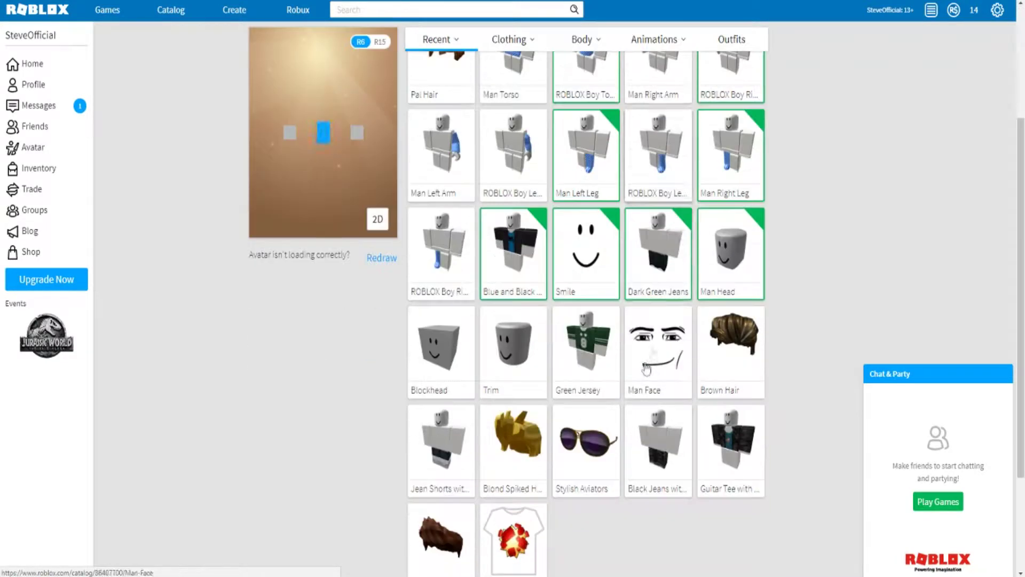
Remove the Smile face, Dark Green Jeans, right leg part and ROBLOX Boy Right Arm.
{"action": "left_click", "coordinate": [586, 249]}
{"action": "left_click", "coordinate": [644, 275]}
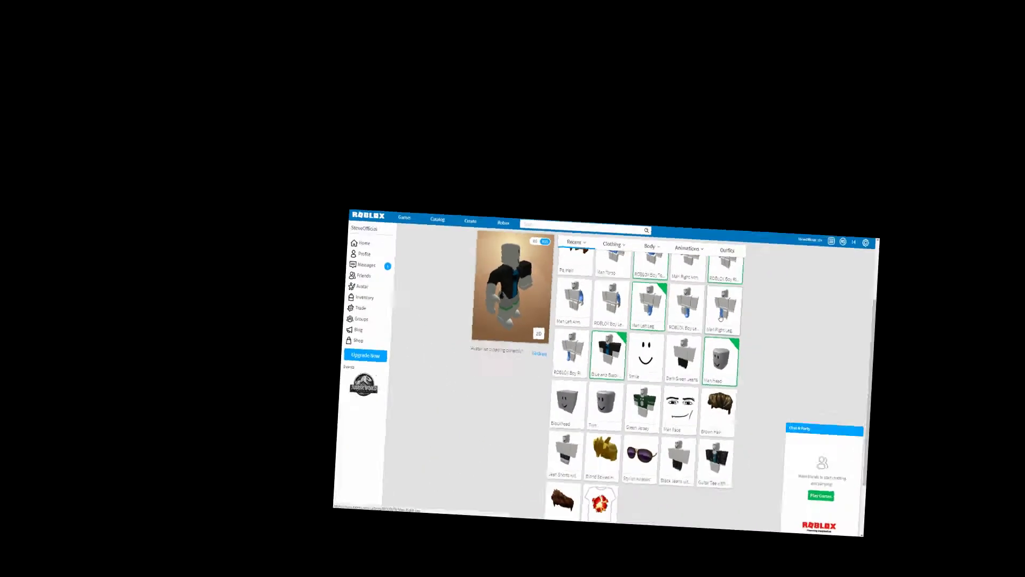
{"action": "left_click", "coordinate": [721, 317]}
{"action": "scroll", "coordinate": [720, 315], "scroll_direction": "up", "scroll_amount": 3}
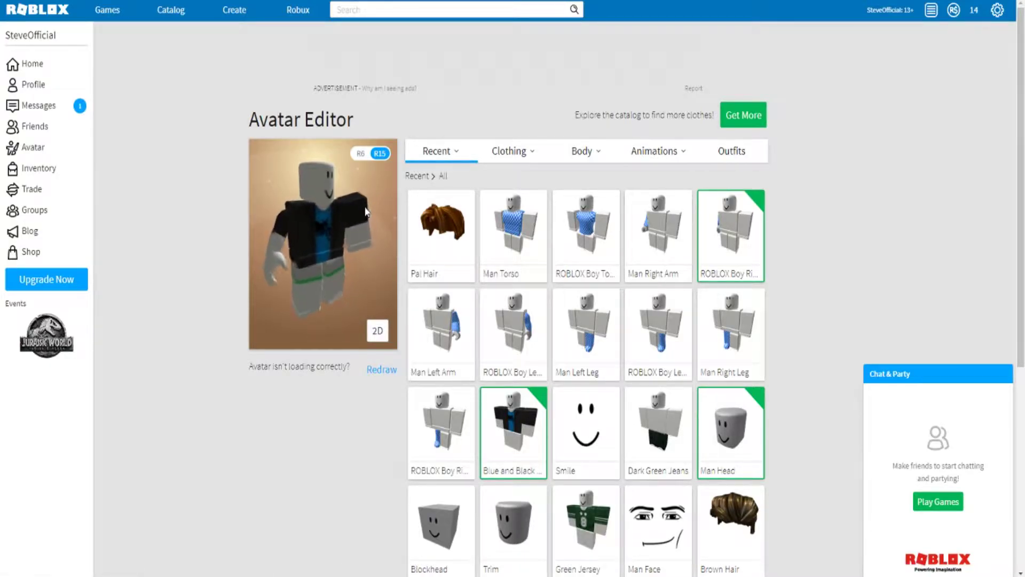
{"action": "scroll", "coordinate": [545, 469], "scroll_direction": "down", "scroll_amount": 4}
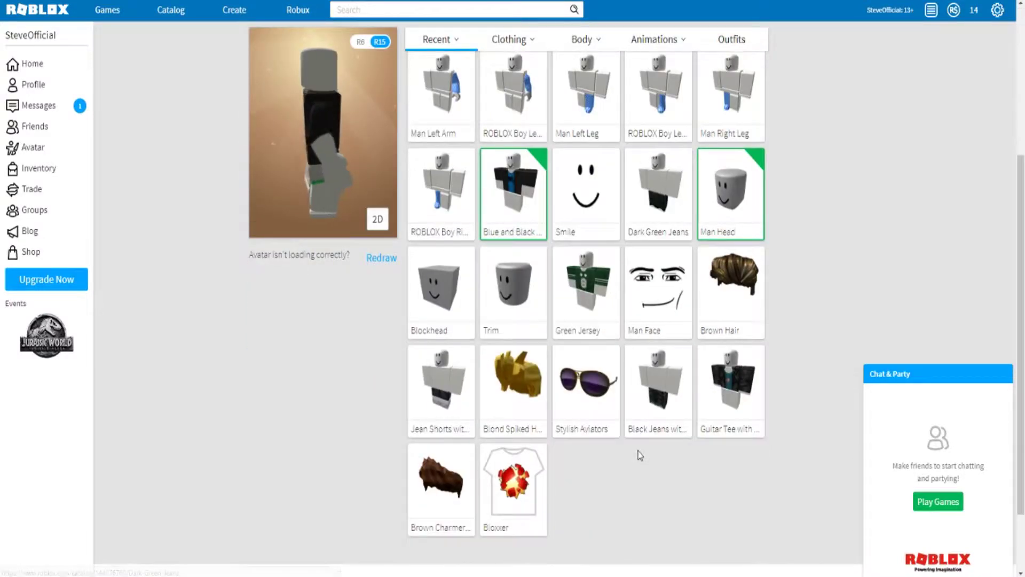
{"action": "scroll", "coordinate": [636, 454], "scroll_direction": "up", "scroll_amount": 4}
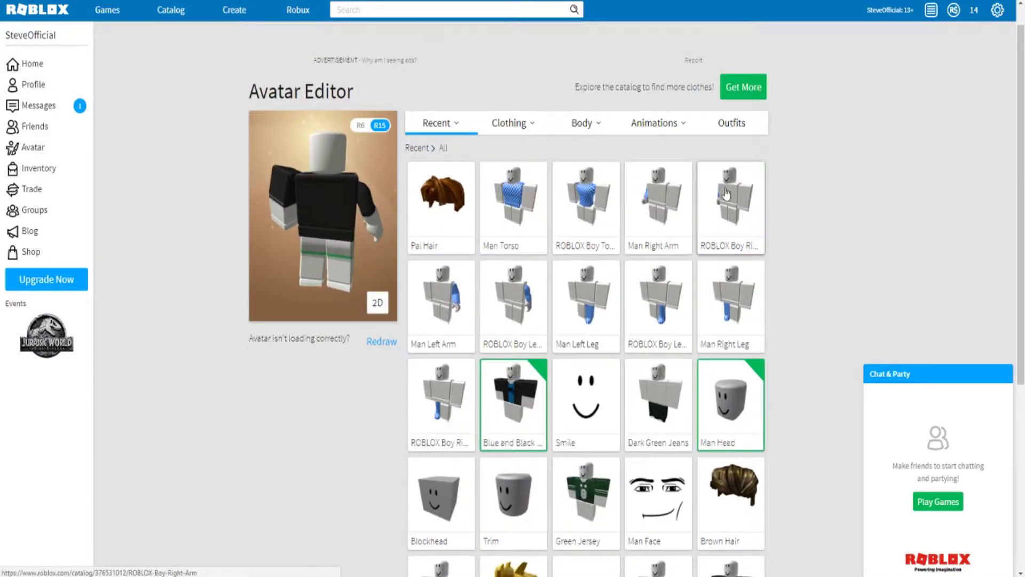
{"action": "left_click", "coordinate": [731, 214]}
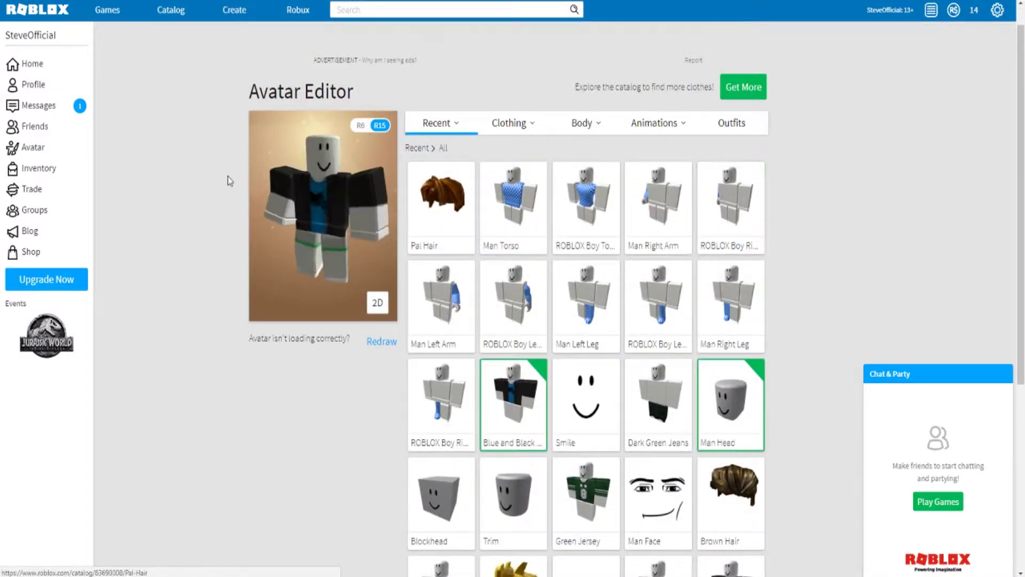
Switch the avatar's body type to R6.
{"action": "left_click", "coordinate": [368, 126]}
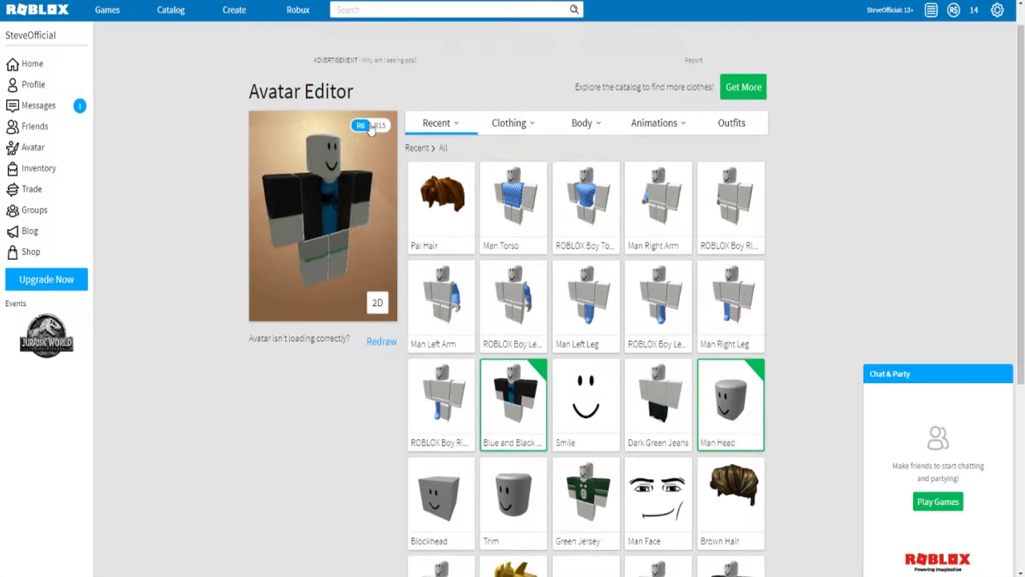
{"action": "left_click", "coordinate": [378, 126]}
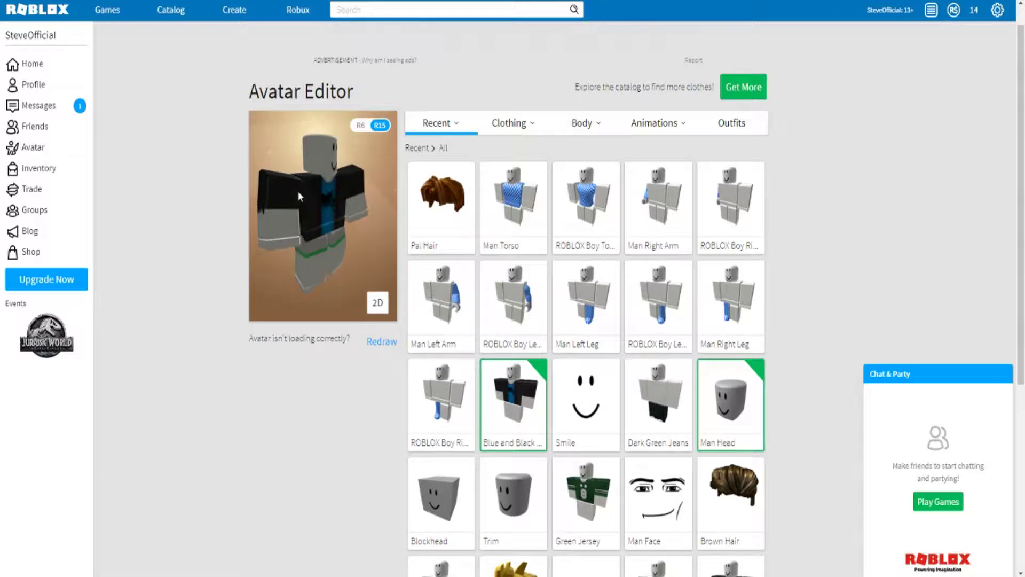
{"action": "left_click", "coordinate": [357, 125]}
{"action": "right_click", "coordinate": [357, 125]}
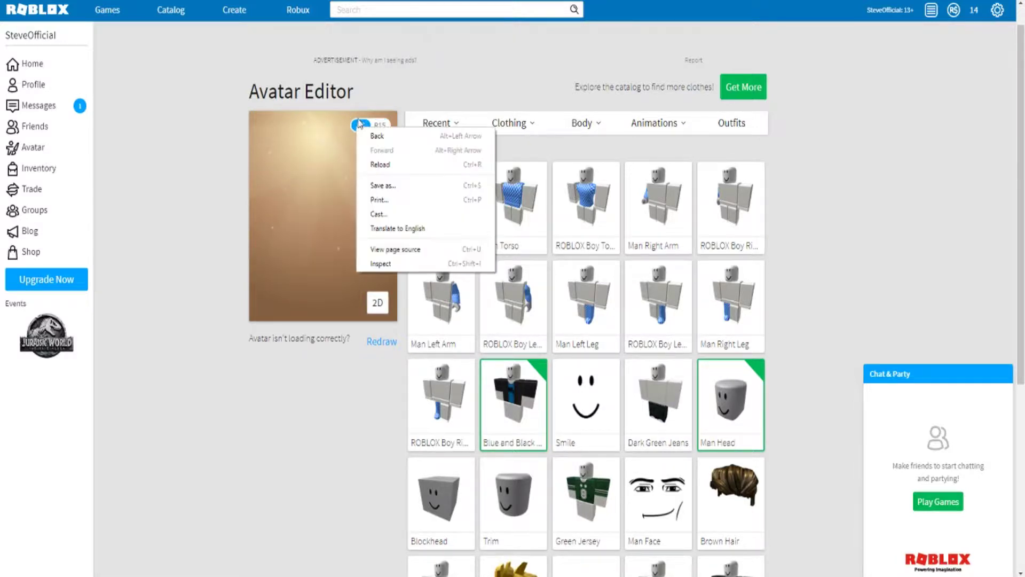
{"action": "left_click", "coordinate": [523, 48]}
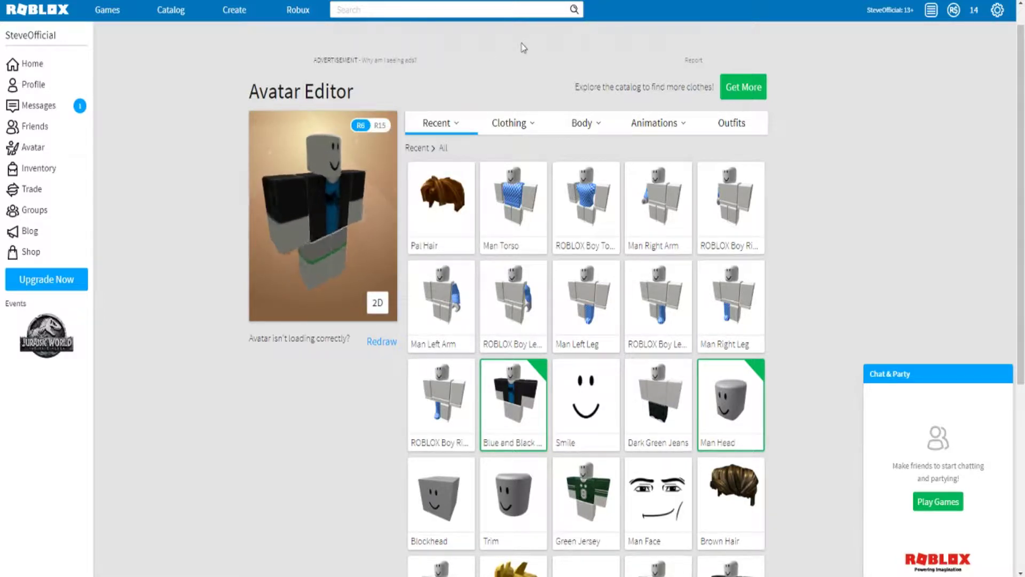
{"action": "mouse_move", "coordinate": [437, 124]}
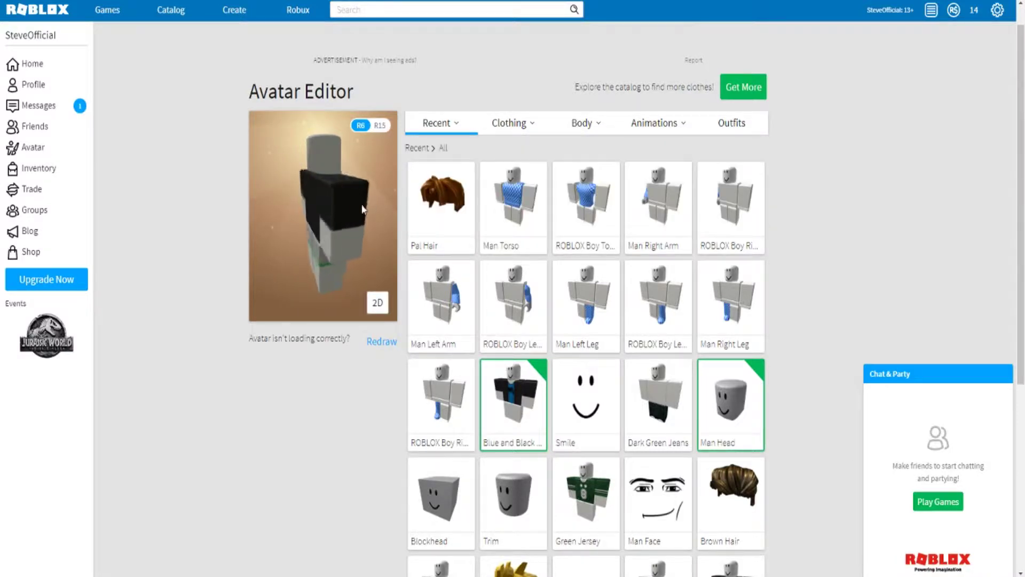
Search the catalog for 'Steve Minecraft Shirt'.
{"action": "left_click", "coordinate": [462, 9]}
{"action": "type", "text": "Steve Minecraft Shirt"}
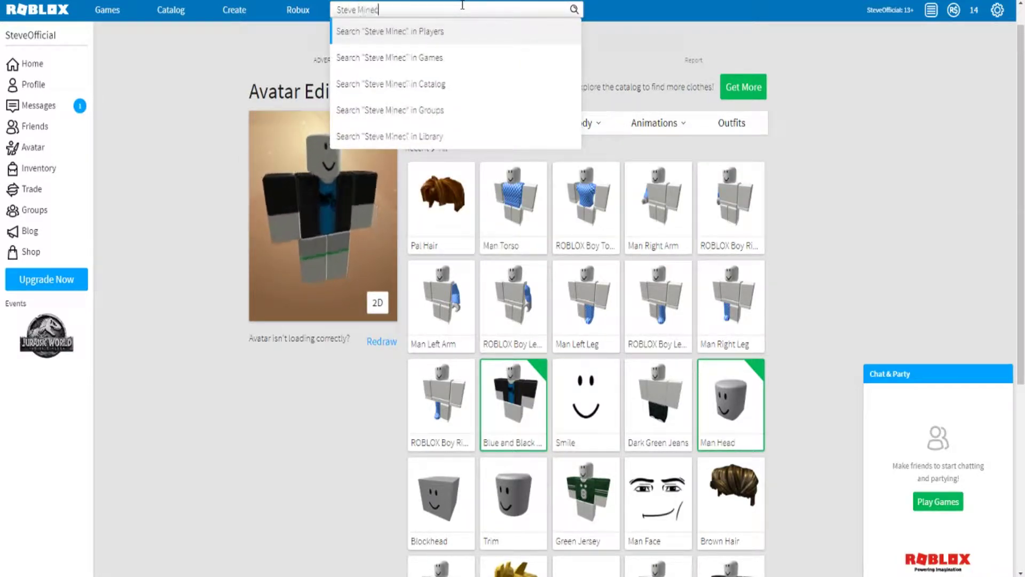
{"action": "key", "text": "Down"}
{"action": "key", "text": "Down"}
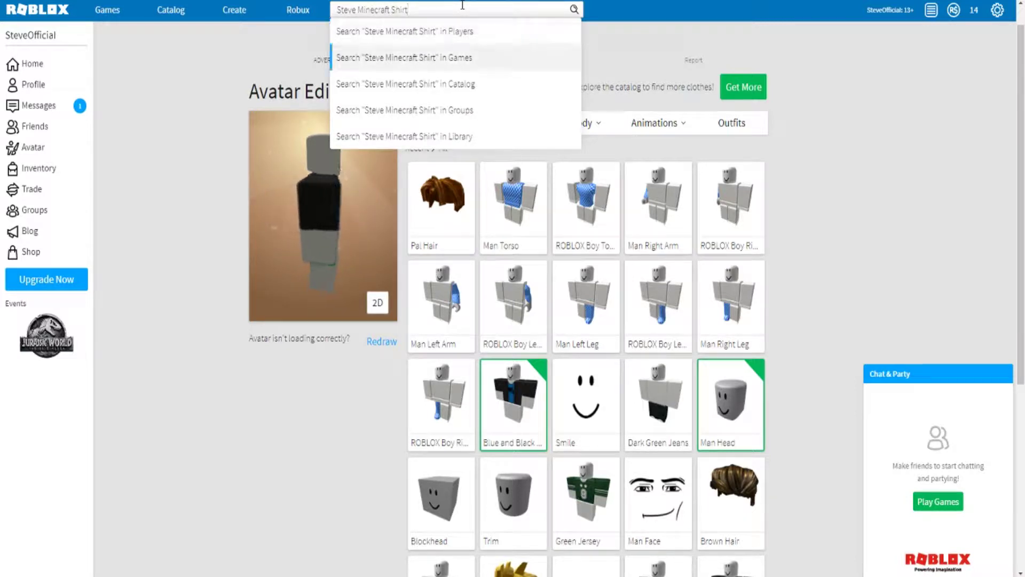
{"action": "key", "text": "Return"}
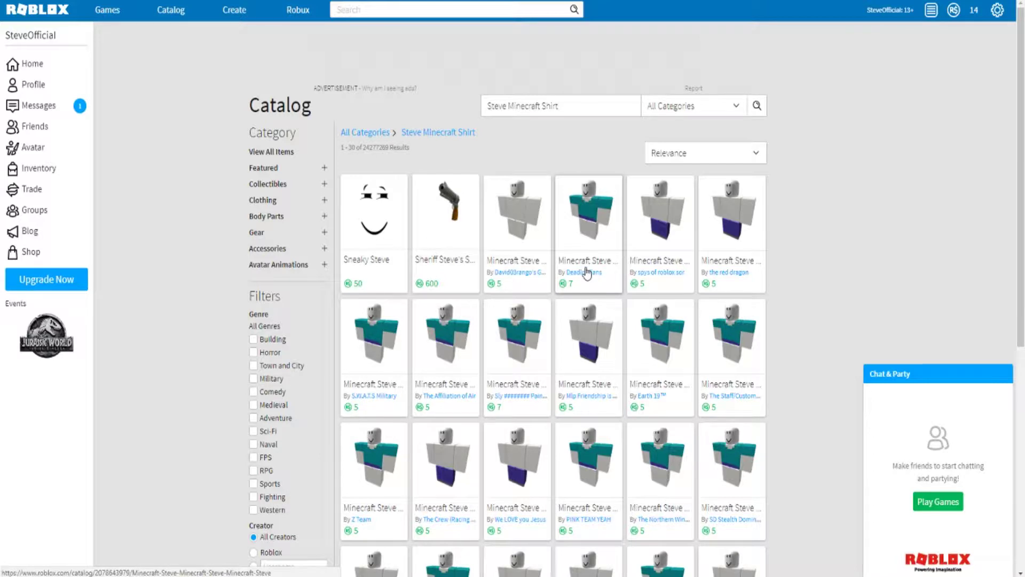
Buy the Minecraft Steve pants for 5 Robux and return to the results.
{"action": "left_click", "coordinate": [443, 512]}
{"action": "left_click", "coordinate": [661, 188]}
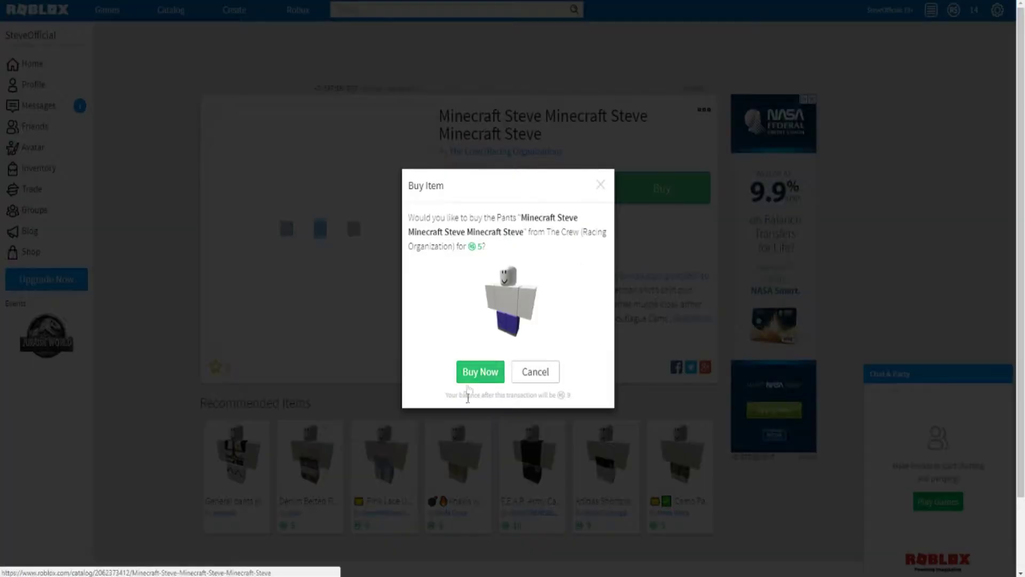
{"action": "left_click", "coordinate": [483, 374]}
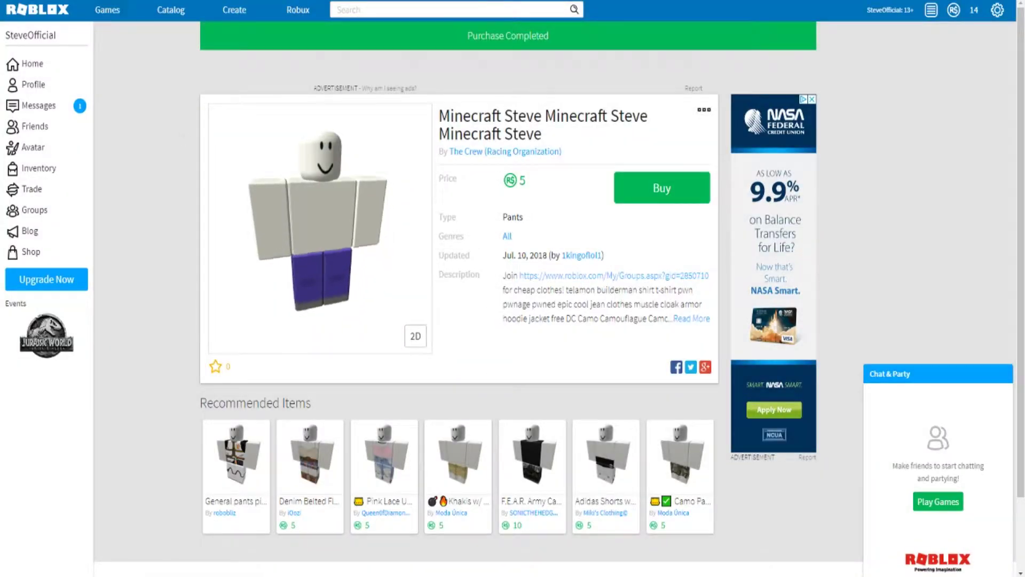
{"action": "key", "text": "alt+Left"}
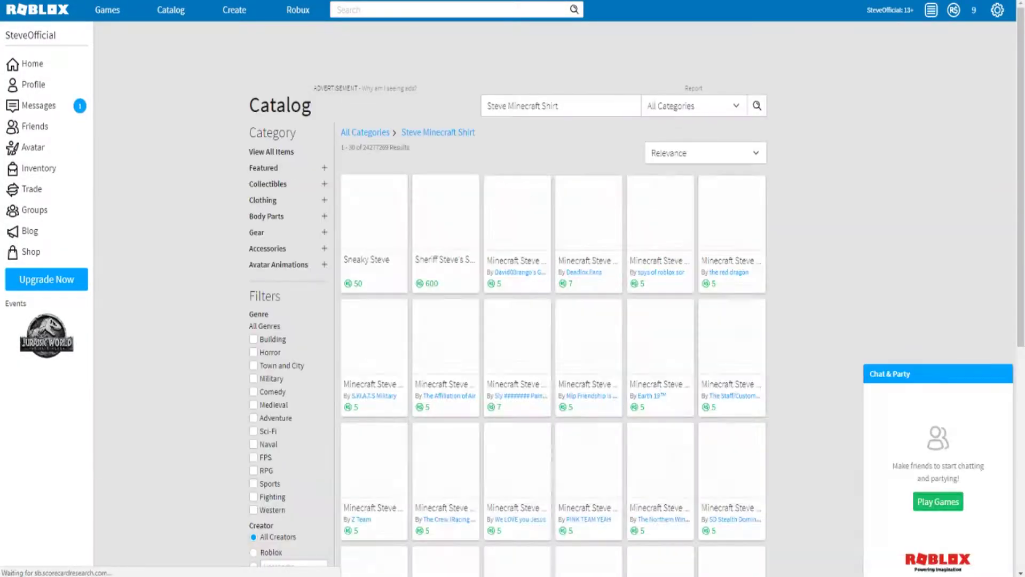
Move to page 2 of the catalog results and open a Minecraft Steve item.
{"action": "scroll", "coordinate": [509, 467], "scroll_direction": "down", "scroll_amount": 7}
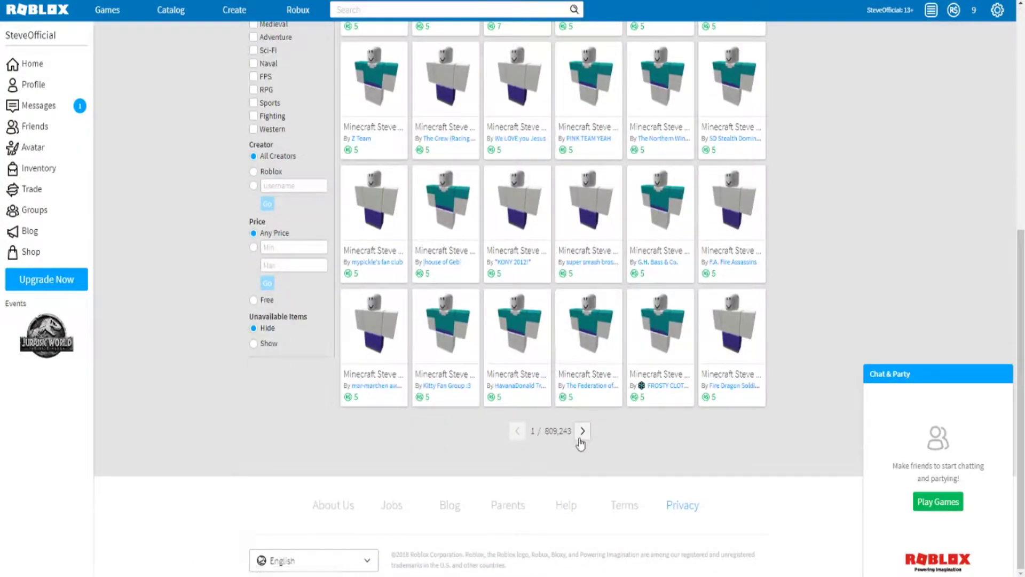
{"action": "left_click", "coordinate": [588, 435]}
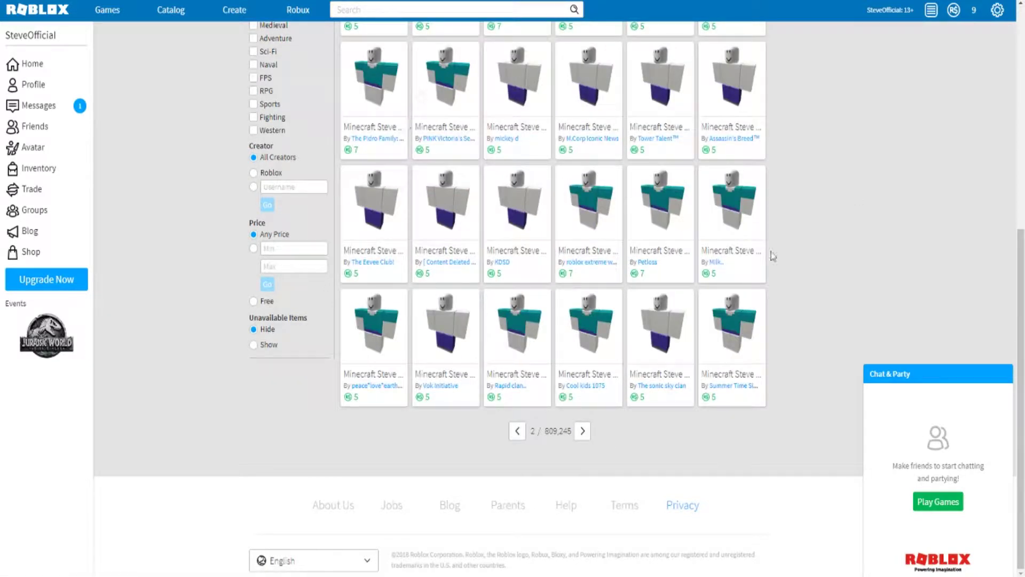
{"action": "right_click", "coordinate": [463, 269]}
{"action": "key", "text": "Escape"}
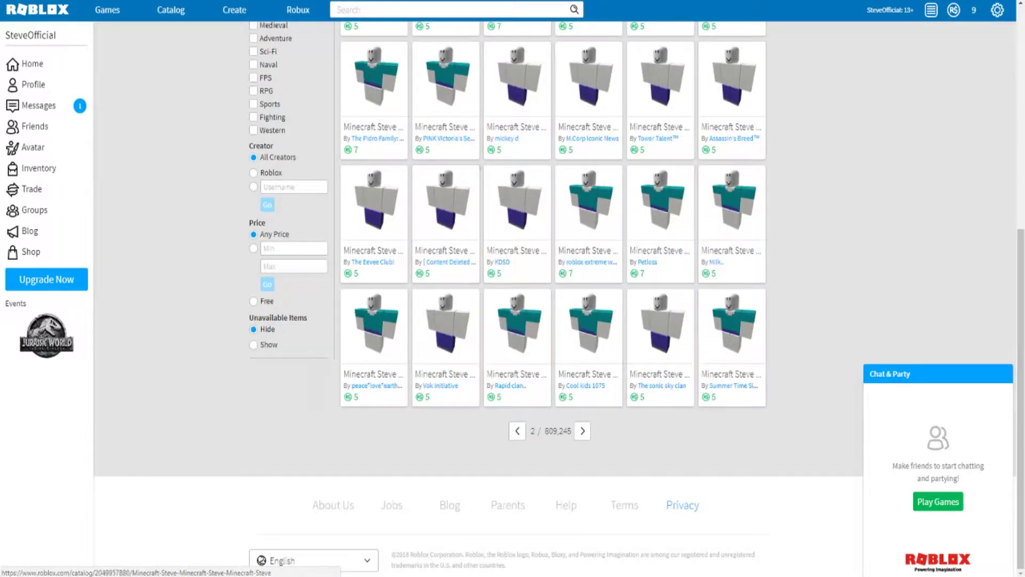
{"action": "left_click", "coordinate": [463, 269]}
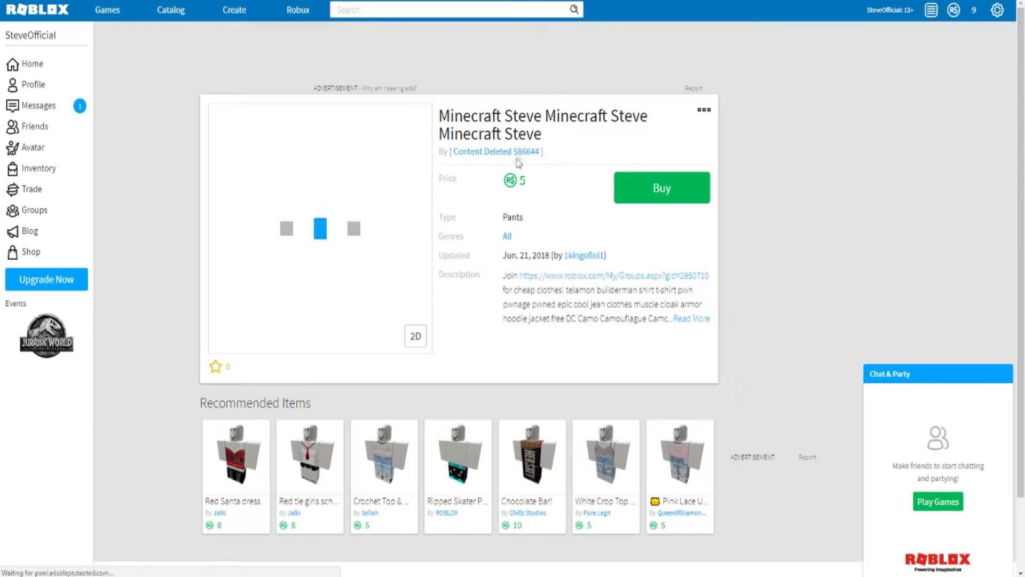
Browse the item creator's group and its owner's profile, then go back to the shirt page.
{"action": "right_click", "coordinate": [517, 152]}
{"action": "left_click", "coordinate": [525, 162]}
{"action": "key", "text": "ctrl+Tab"}
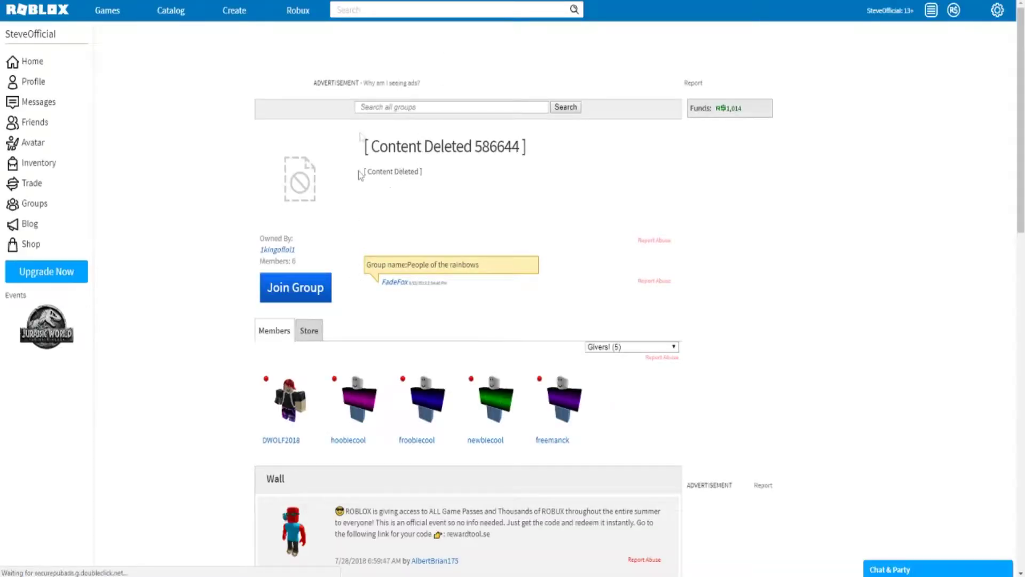
{"action": "left_click_drag", "start_coordinate": [361, 137], "coordinate": [534, 220]}
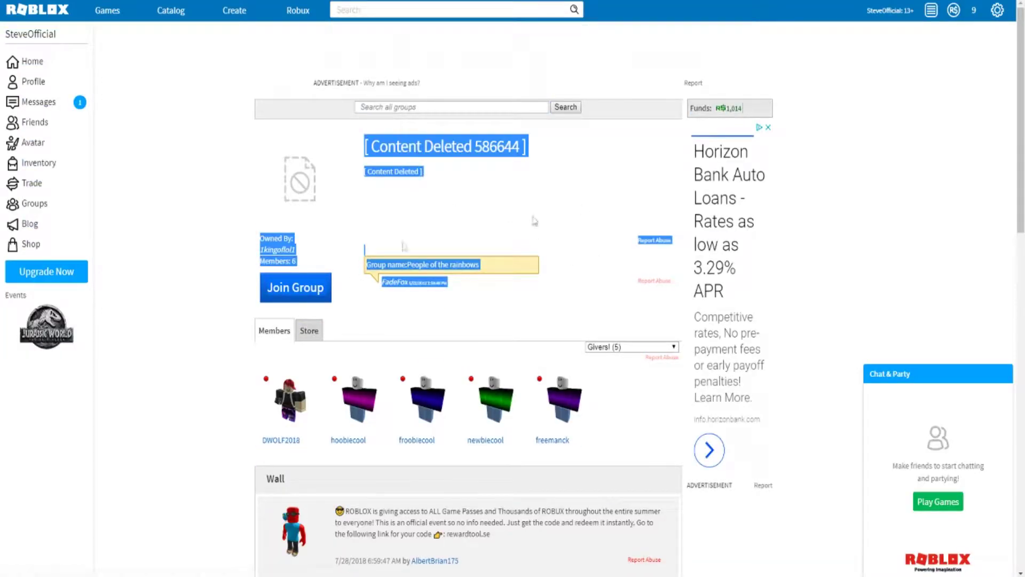
{"action": "right_click", "coordinate": [283, 255]}
{"action": "key", "text": "Escape"}
{"action": "left_click", "coordinate": [283, 251]}
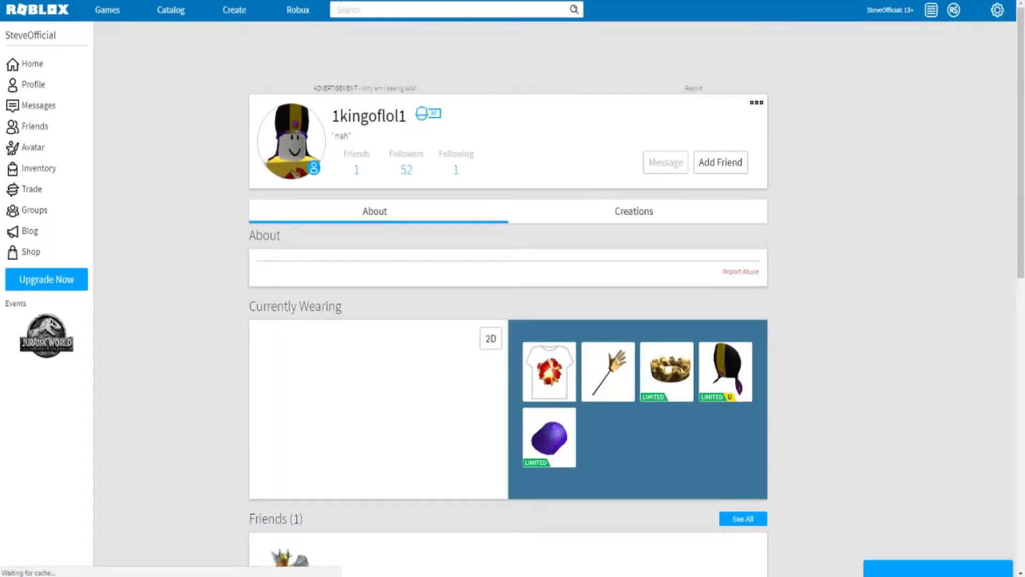
{"action": "key", "text": "alt+Left"}
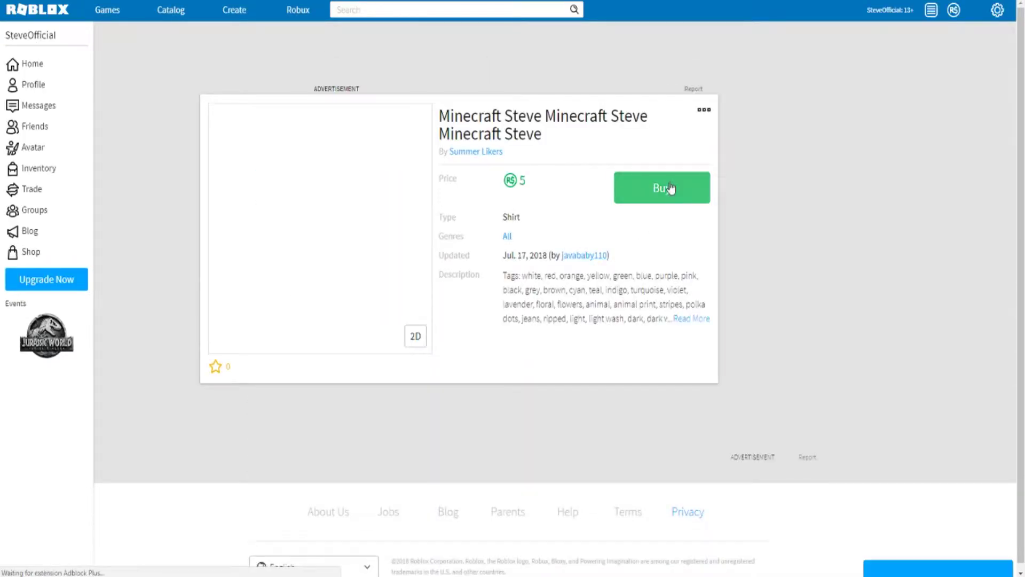
Buy the Minecraft Steve shirt for 5 Robux, leaving 4 Robux.
{"action": "left_click", "coordinate": [659, 188]}
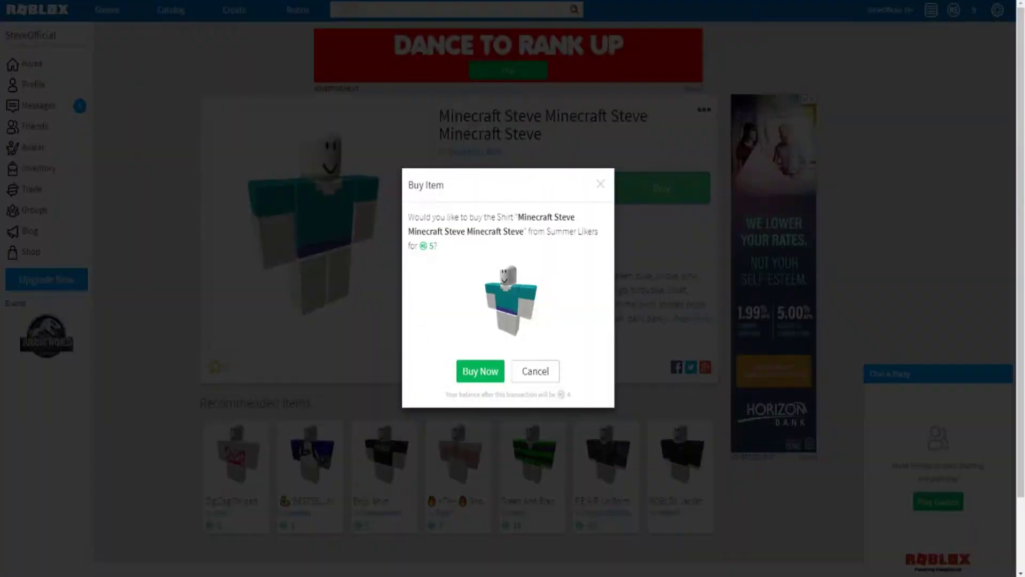
{"action": "left_click", "coordinate": [495, 377]}
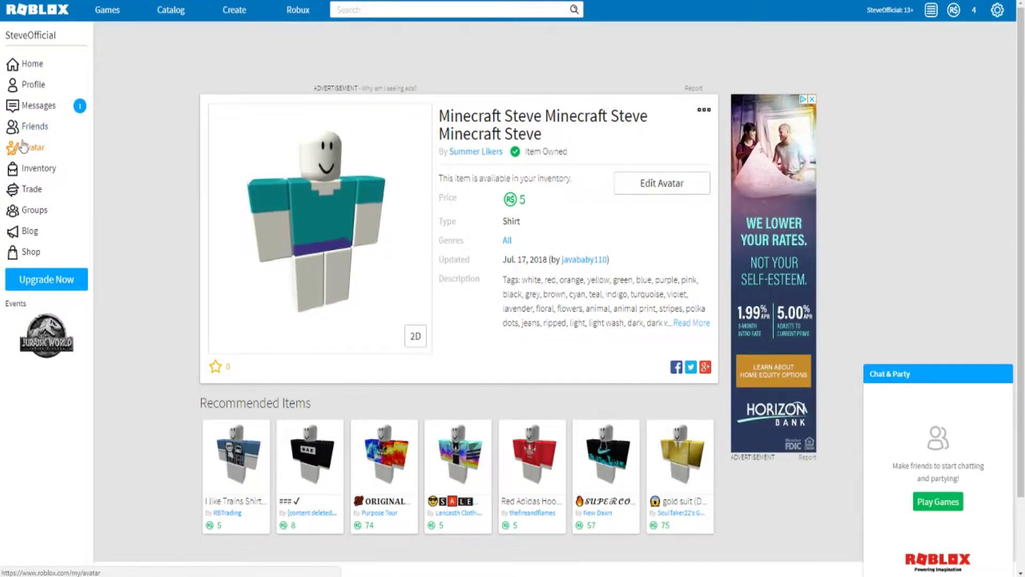
Wear the Minecraft Steve shirt and pants, and search the catalog for 'Block'.
{"action": "left_click", "coordinate": [27, 146]}
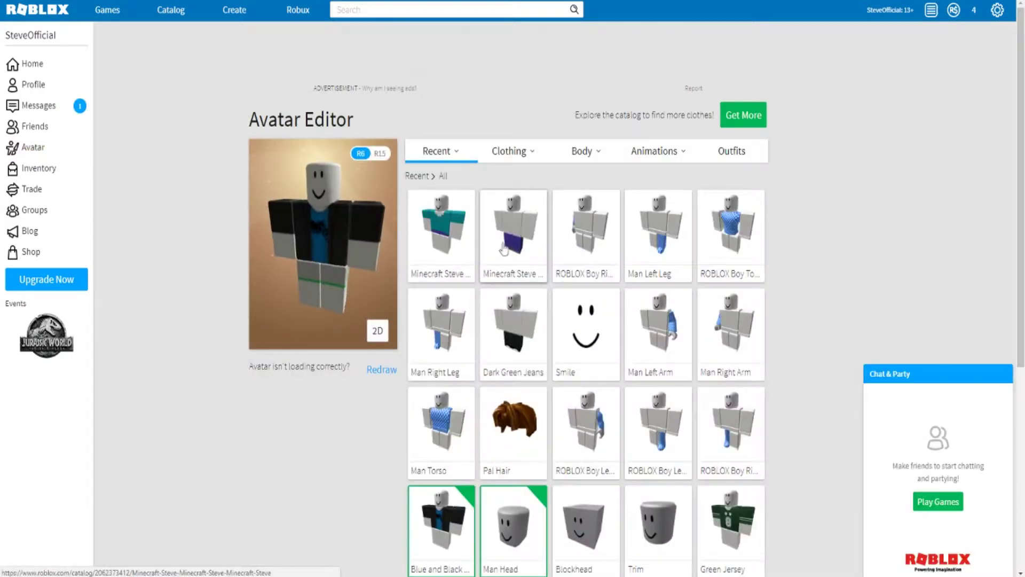
{"action": "left_click", "coordinate": [460, 231]}
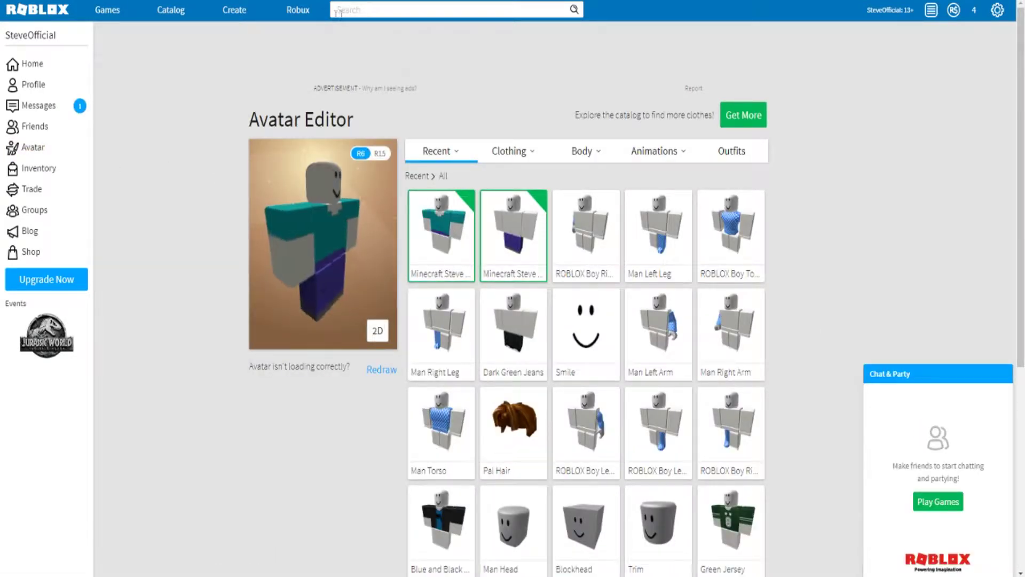
{"action": "type", "text": "Blockhed"}
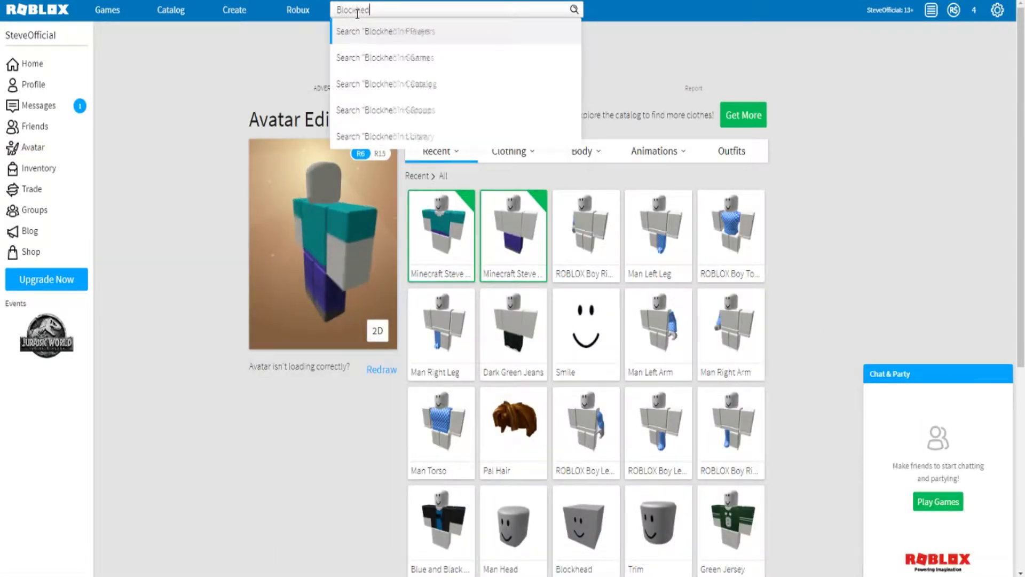
{"action": "key", "text": "Down"}
{"action": "key", "text": "Down"}
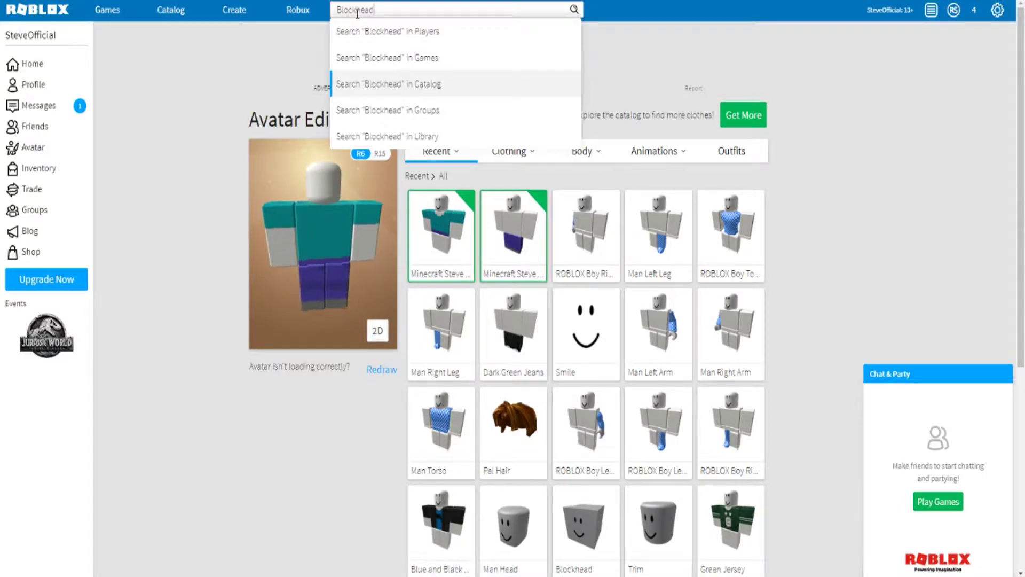
{"action": "key", "text": "Return"}
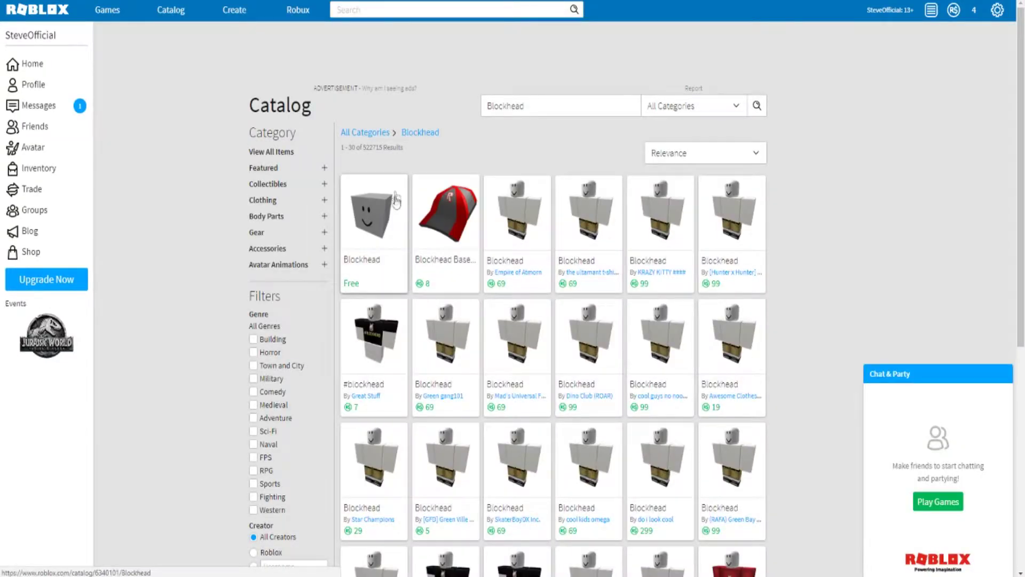
Get the free Blockhead head from its item page.
{"action": "left_click", "coordinate": [380, 263]}
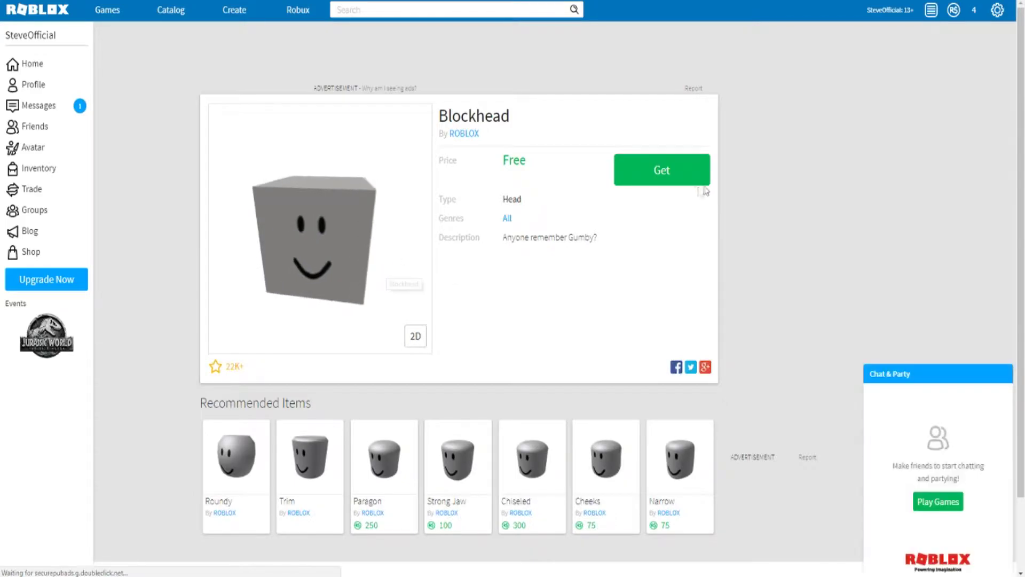
{"action": "left_click", "coordinate": [697, 160]}
{"action": "left_click", "coordinate": [480, 364]}
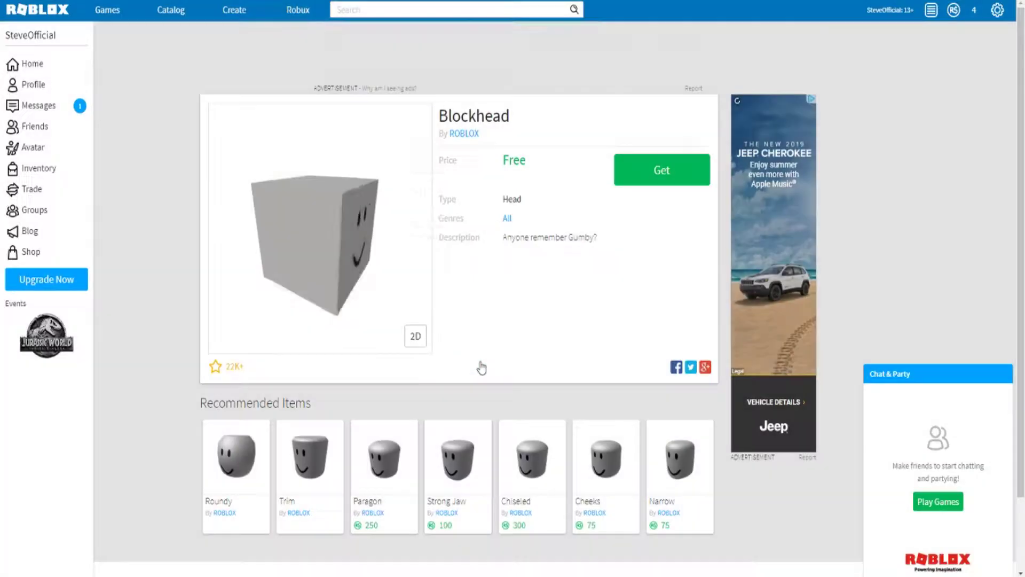
Equip the Blockhead head from the avatar editor's Recent items.
{"action": "left_click", "coordinate": [32, 150]}
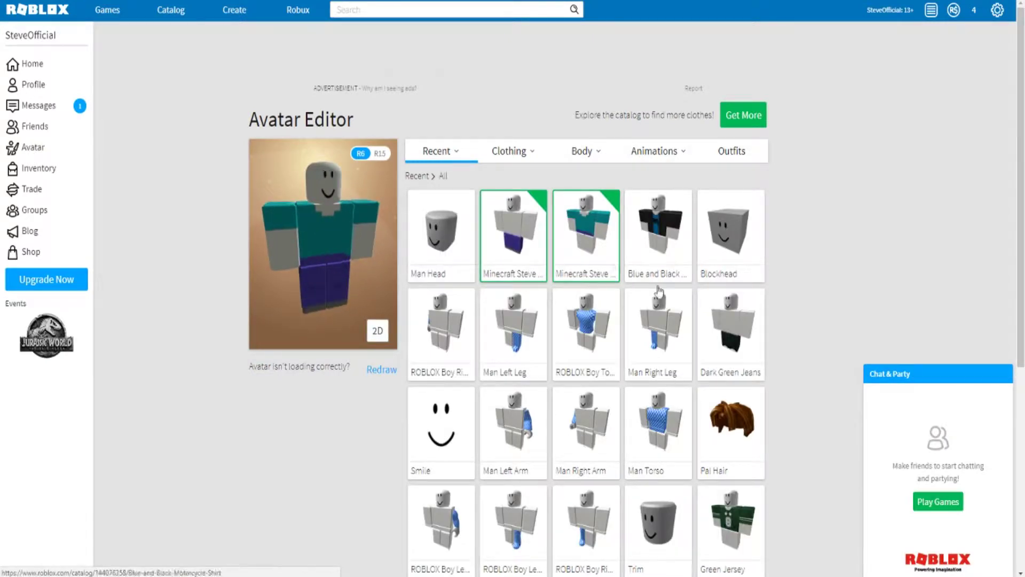
{"action": "left_click", "coordinate": [755, 222]}
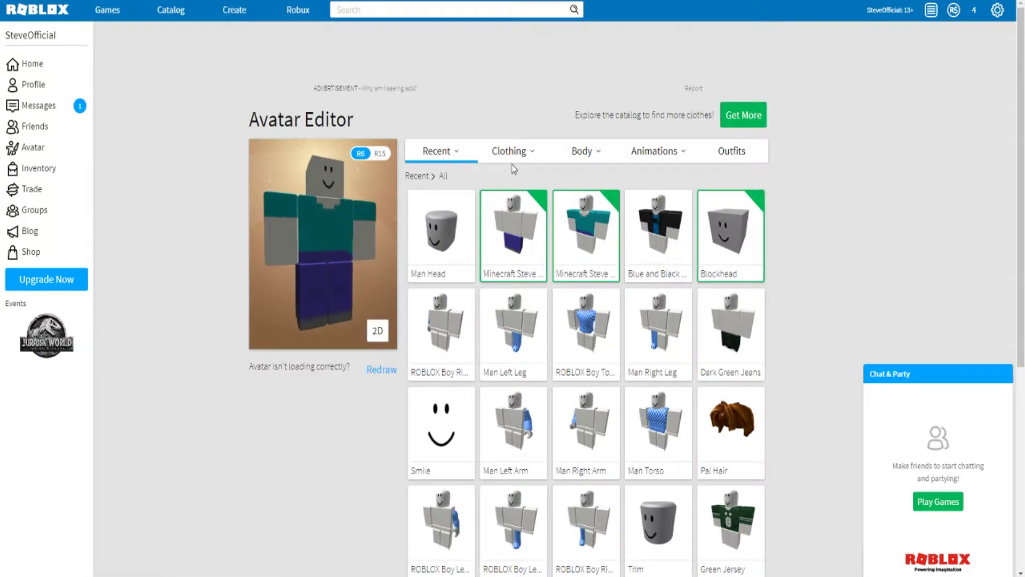
Open the skin tone choices and try peach and orange-tan swatches.
{"action": "mouse_move", "coordinate": [608, 155]}
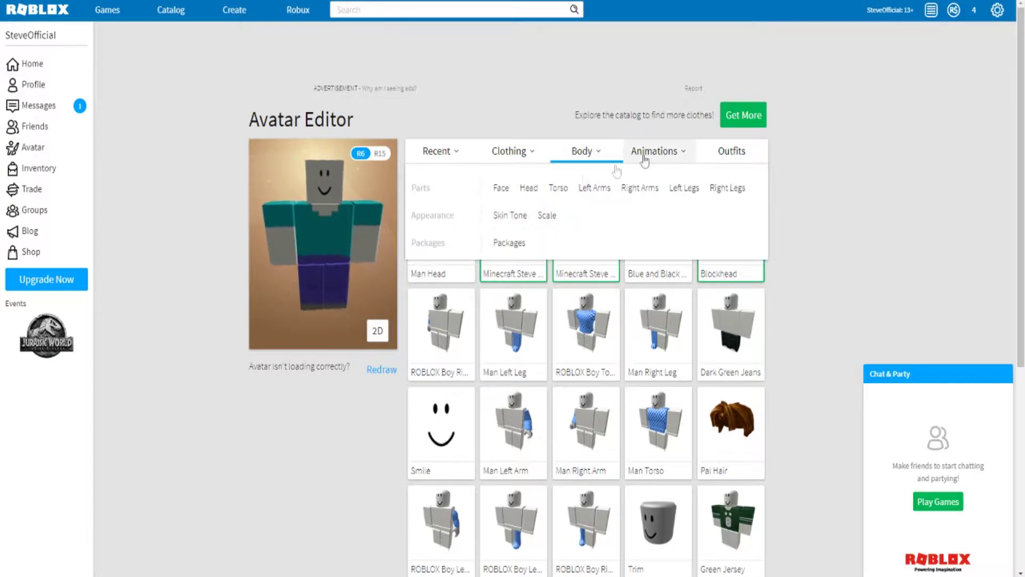
{"action": "left_click", "coordinate": [507, 215]}
{"action": "left_click", "coordinate": [696, 223]}
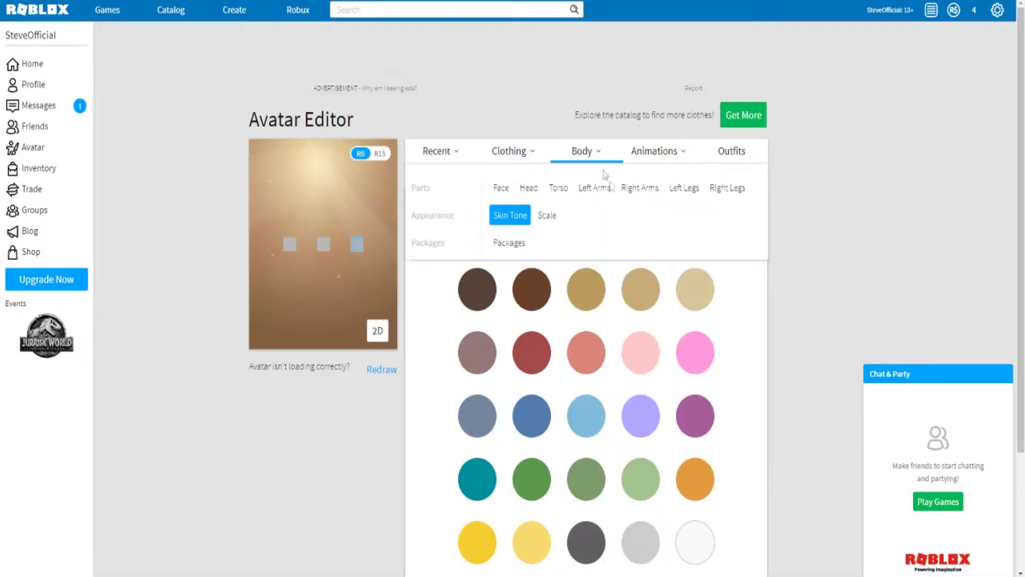
{"action": "left_click", "coordinate": [640, 230]}
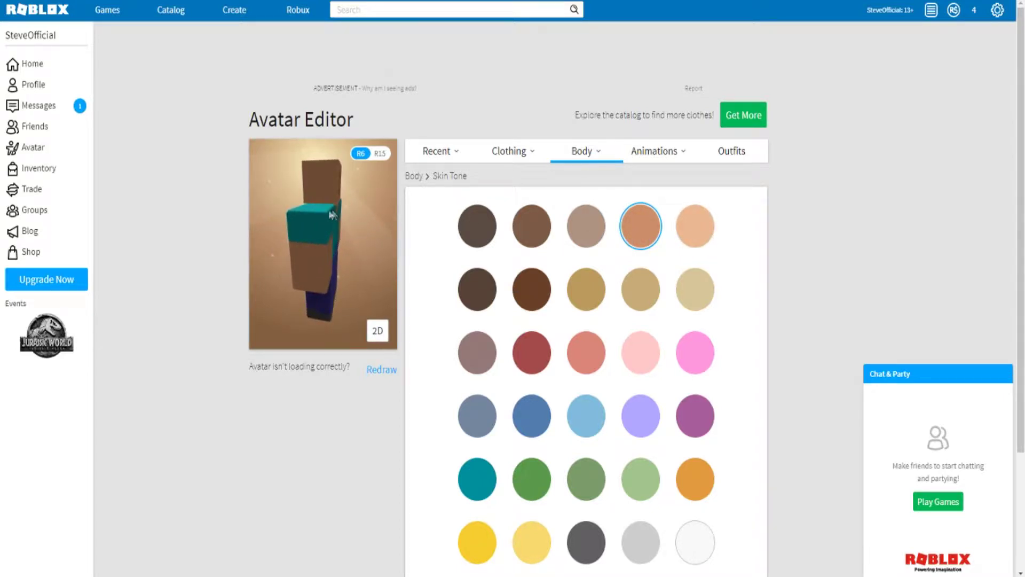
{"action": "left_click", "coordinate": [694, 229]}
{"action": "scroll", "coordinate": [632, 275], "scroll_direction": "down", "scroll_amount": 3}
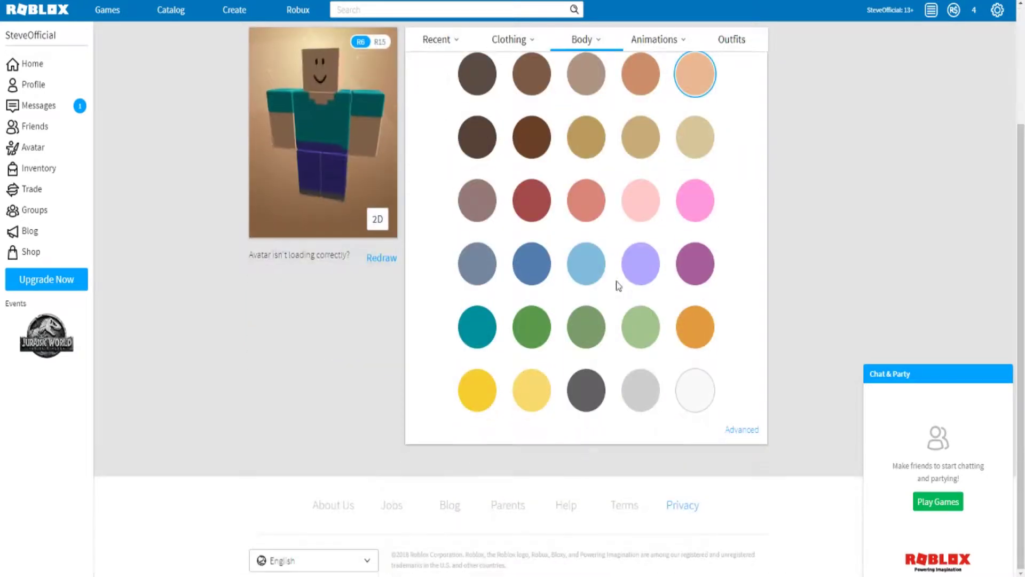
Apply a tan skin tone through the advanced options and check the avatar from below.
{"action": "left_click", "coordinate": [742, 429]}
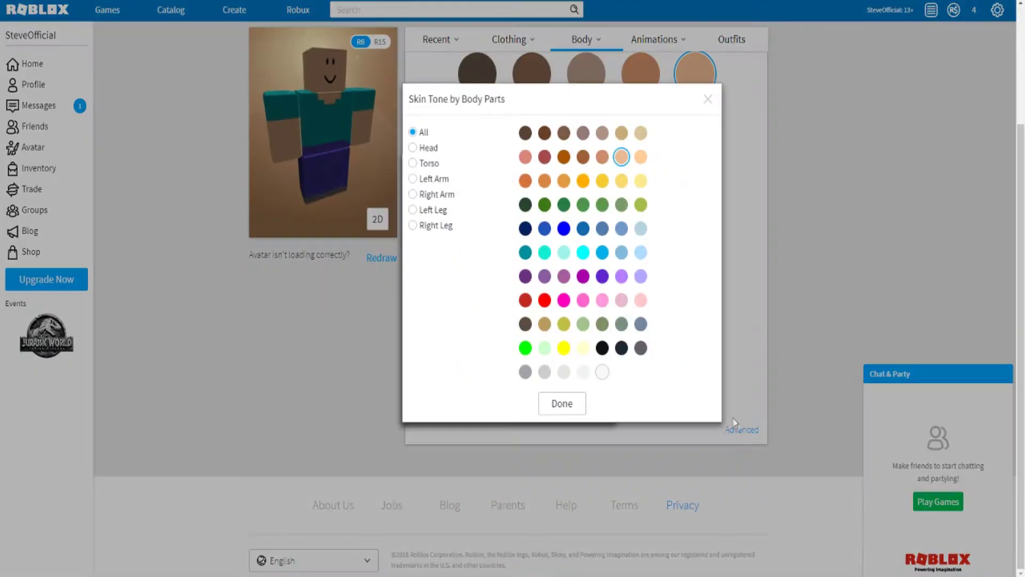
{"action": "left_click", "coordinate": [601, 158]}
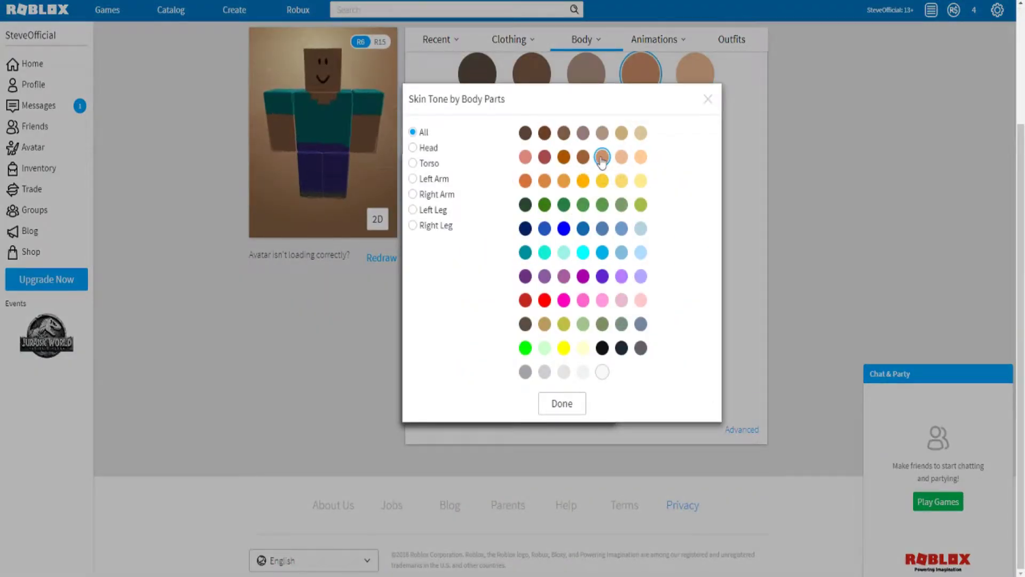
{"action": "left_click", "coordinate": [561, 403]}
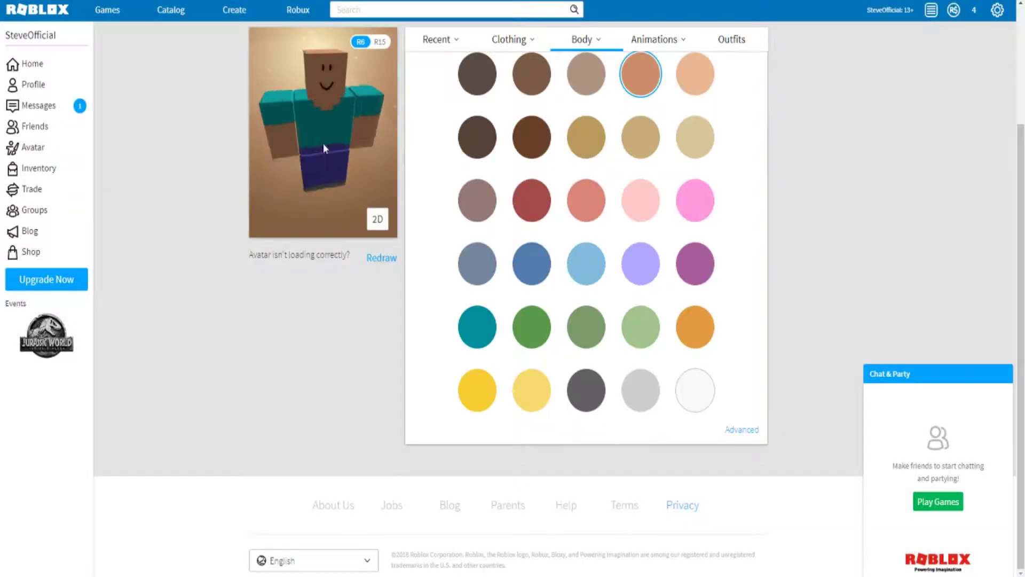
{"action": "scroll", "coordinate": [318, 169], "scroll_direction": "down", "scroll_amount": 3}
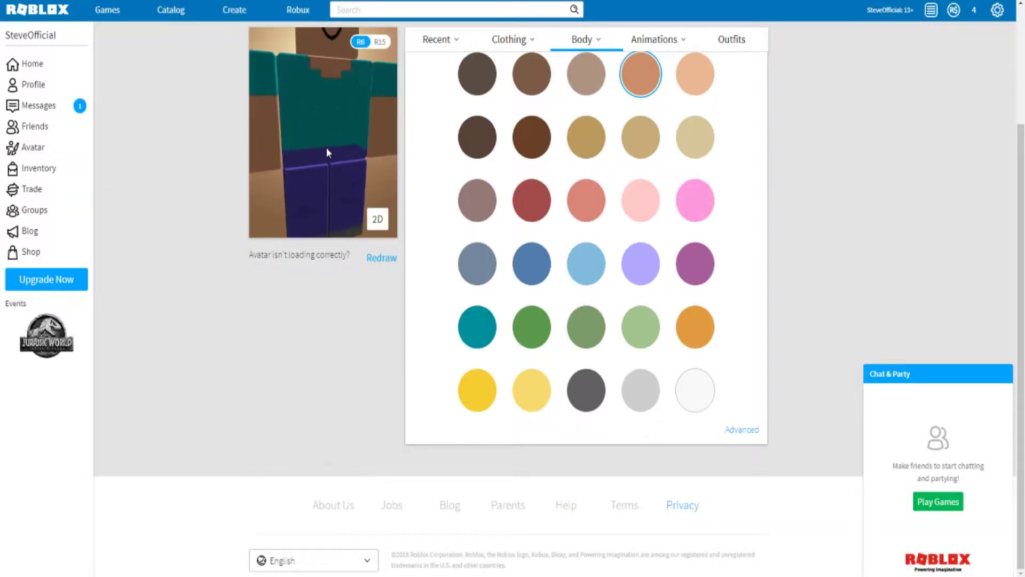
{"action": "scroll", "coordinate": [327, 155], "scroll_direction": "down", "scroll_amount": 6}
{"action": "left_click_drag", "start_coordinate": [328, 124], "coordinate": [452, 46]}
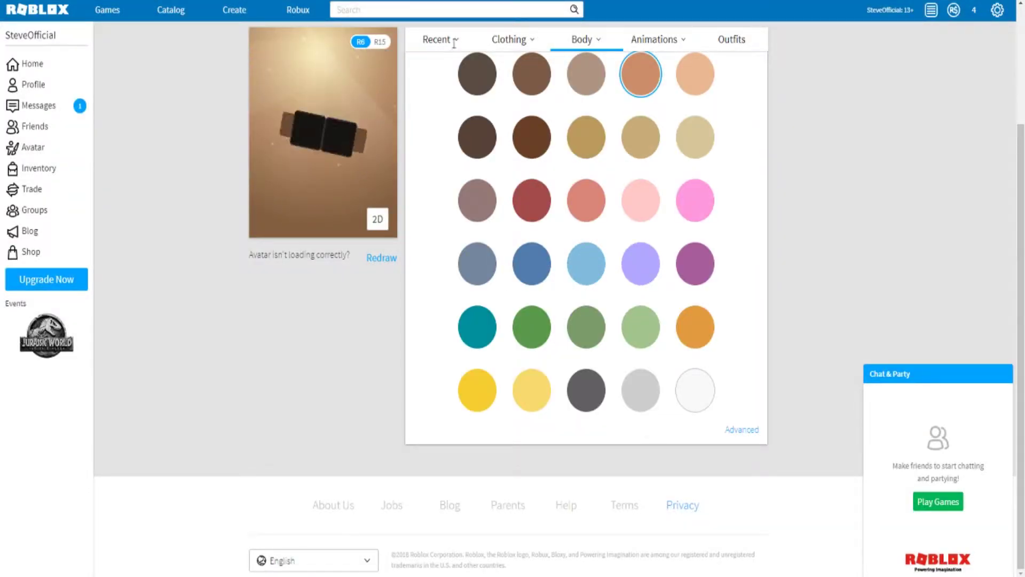
{"action": "scroll", "coordinate": [296, 148], "scroll_direction": "up", "scroll_amount": 4}
{"action": "mouse_move", "coordinate": [296, 148]}
{"action": "left_mouse_down"}
{"action": "mouse_move", "coordinate": [317, 181]}
{"action": "mouse_move", "coordinate": [295, 162]}
{"action": "left_mouse_up"}
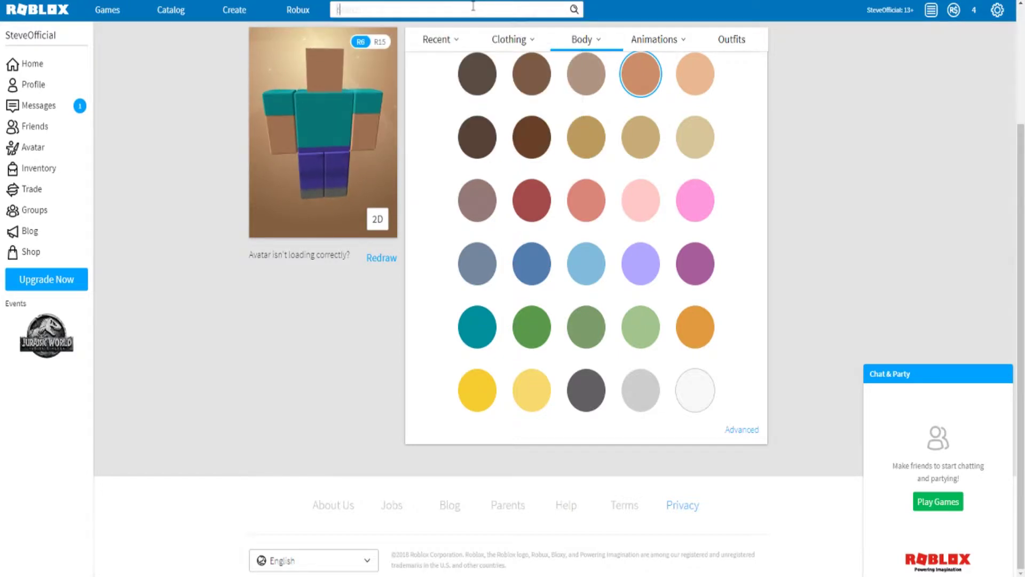
Search players for 'roblox' and send the ROBLOX account a friend request.
{"action": "type", "text": "roblo"}
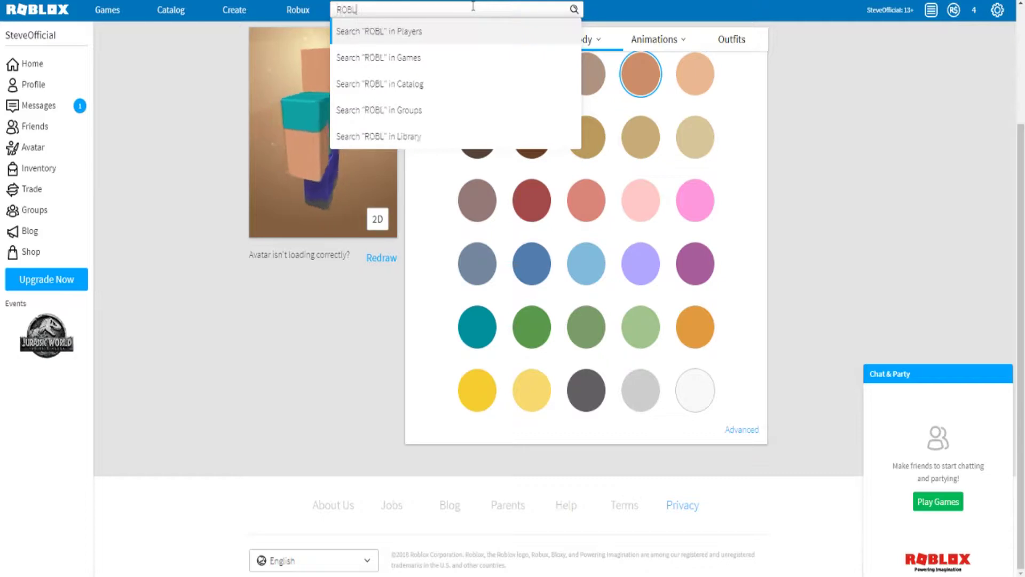
{"action": "type", "text": "x"}
{"action": "key", "text": "Return"}
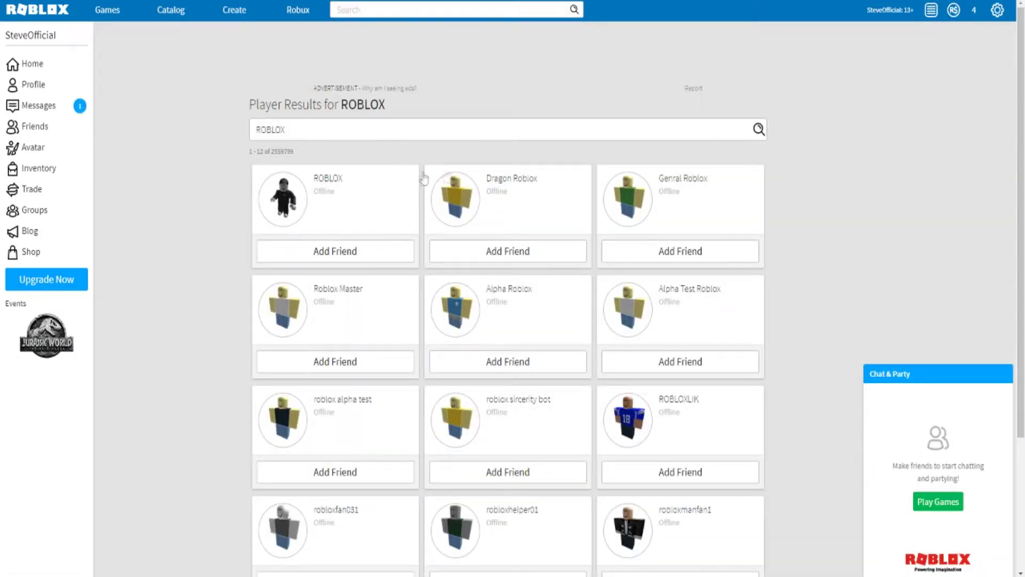
{"action": "left_click", "coordinate": [328, 184]}
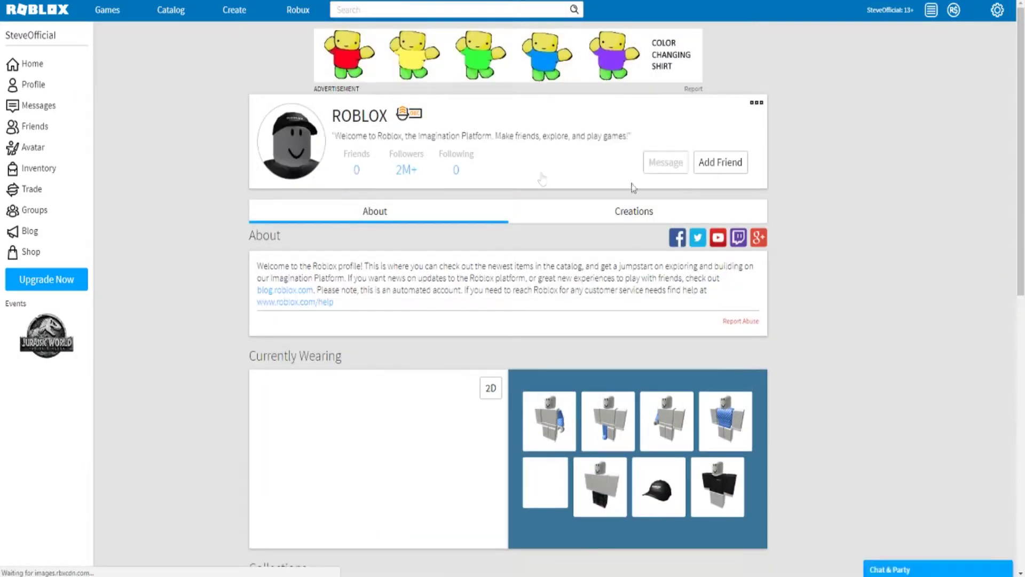
{"action": "left_click", "coordinate": [720, 163]}
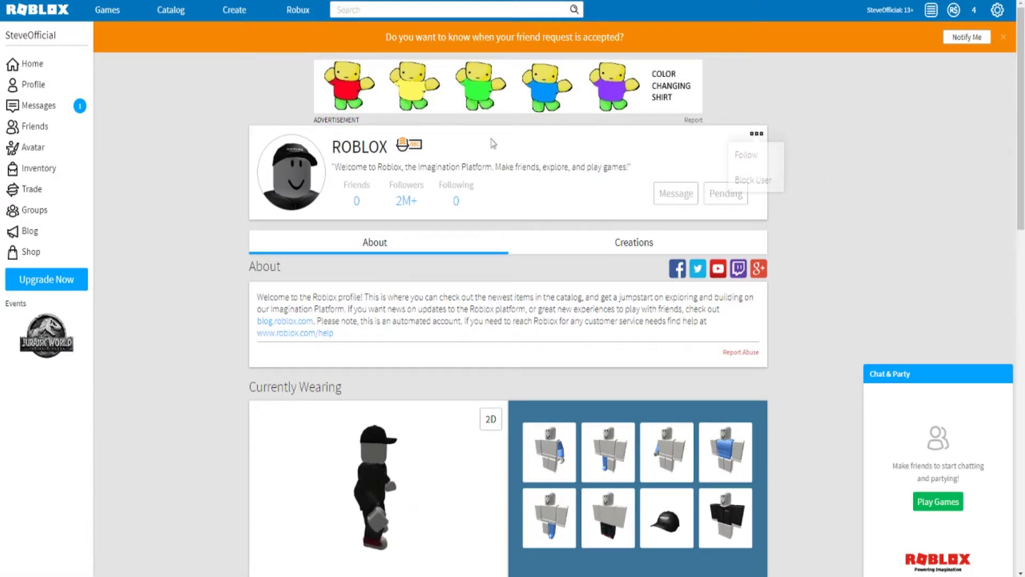
{"action": "left_click", "coordinate": [5, 1]}
Run a player search for Minecraft, typed as 'Minecaft'.
{"action": "left_click", "coordinate": [402, 16]}
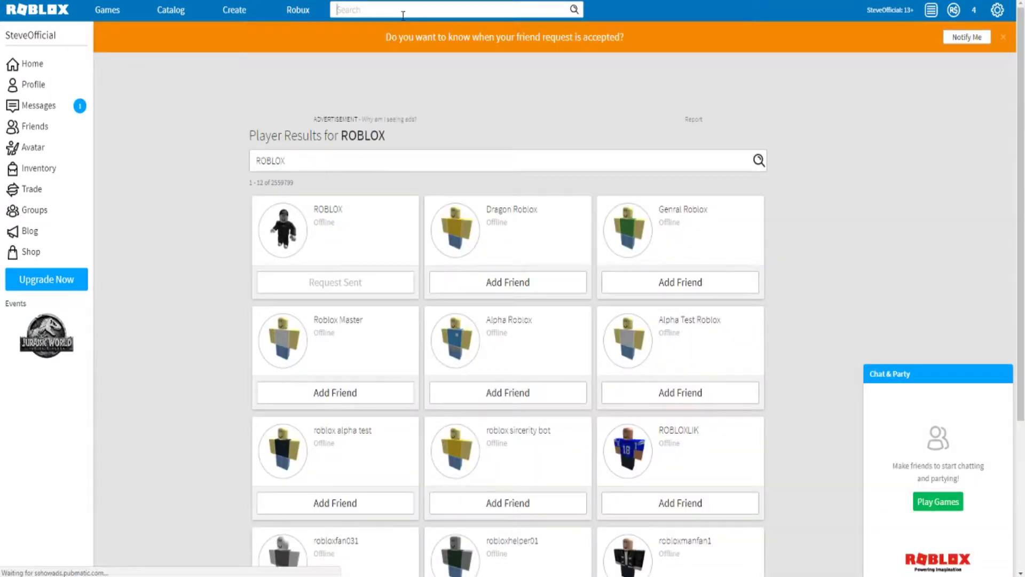
{"action": "type", "text": "Mine"}
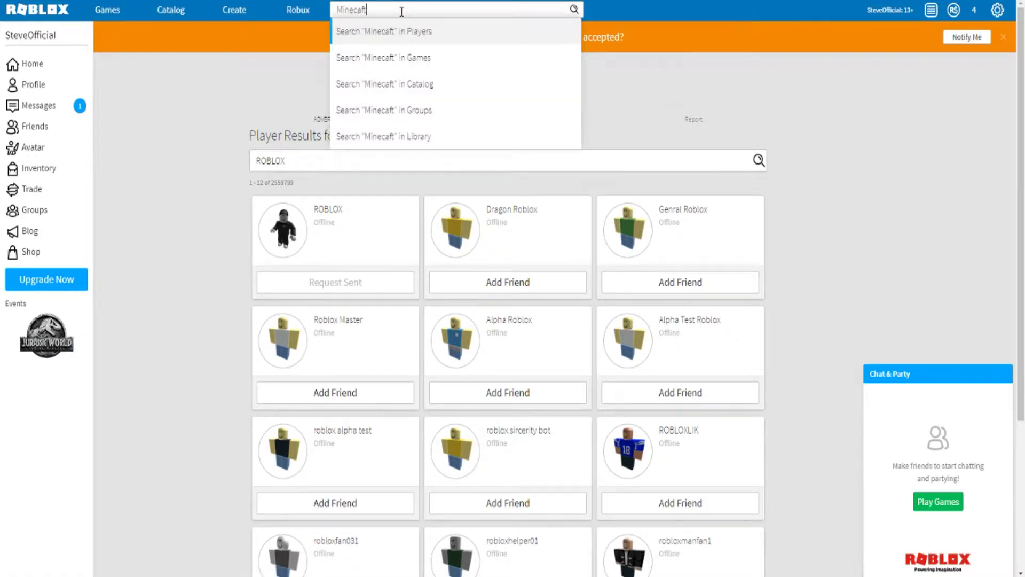
{"action": "type", "text": "caft"}
{"action": "key", "text": "Return"}
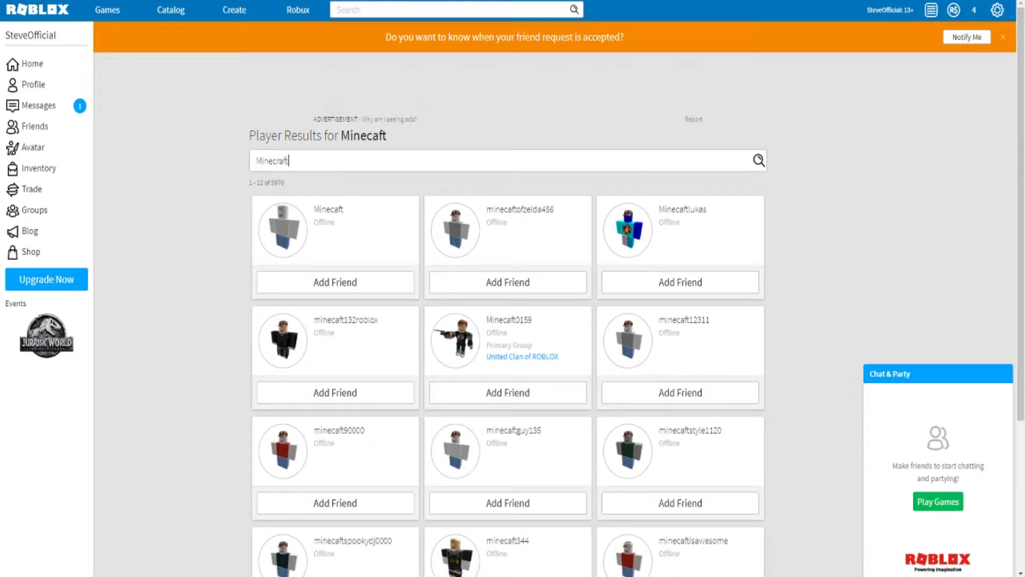
{"action": "key", "text": "Return"}
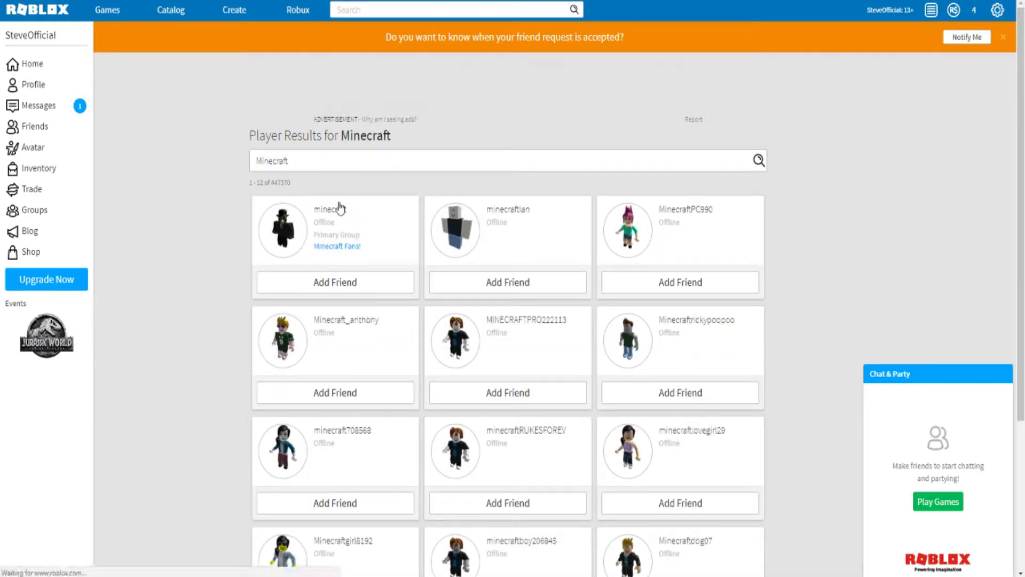
From the minecraft player's profile, open the Minecraft Fans! group and join it.
{"action": "left_click", "coordinate": [347, 214]}
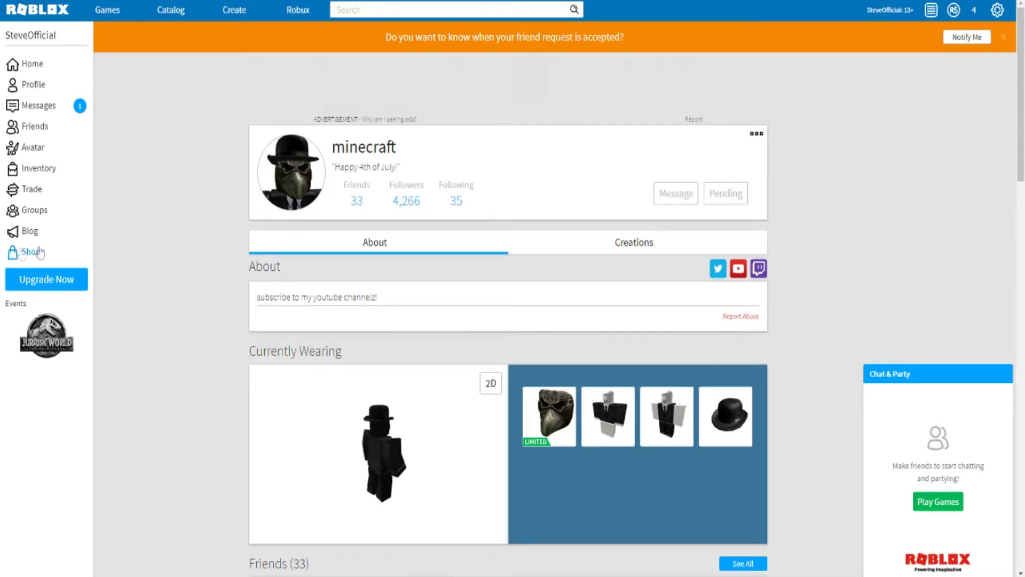
{"action": "scroll", "coordinate": [159, 345], "scroll_direction": "down", "scroll_amount": 12}
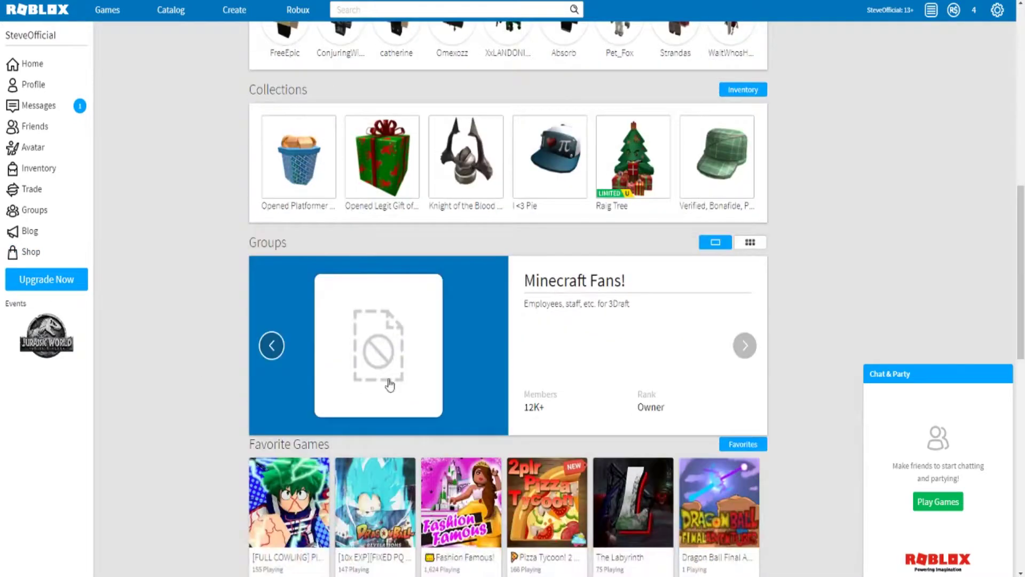
{"action": "left_click", "coordinate": [381, 367]}
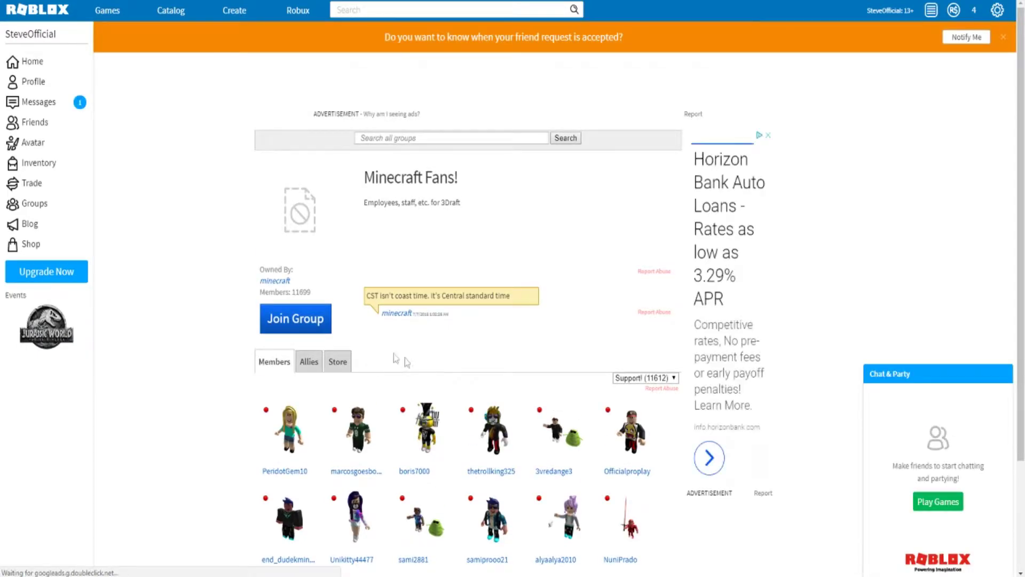
{"action": "left_click", "coordinate": [296, 319]}
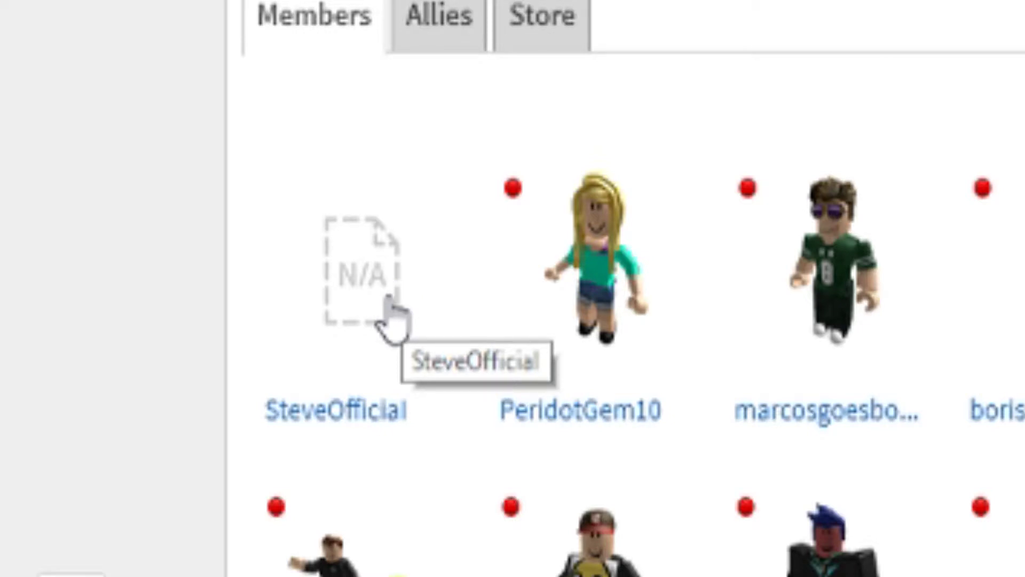
Go to SteveOfficial's own profile showing the Steve-styled avatar.
{"action": "left_click_drag", "start_coordinate": [415, 257], "coordinate": [457, 214]}
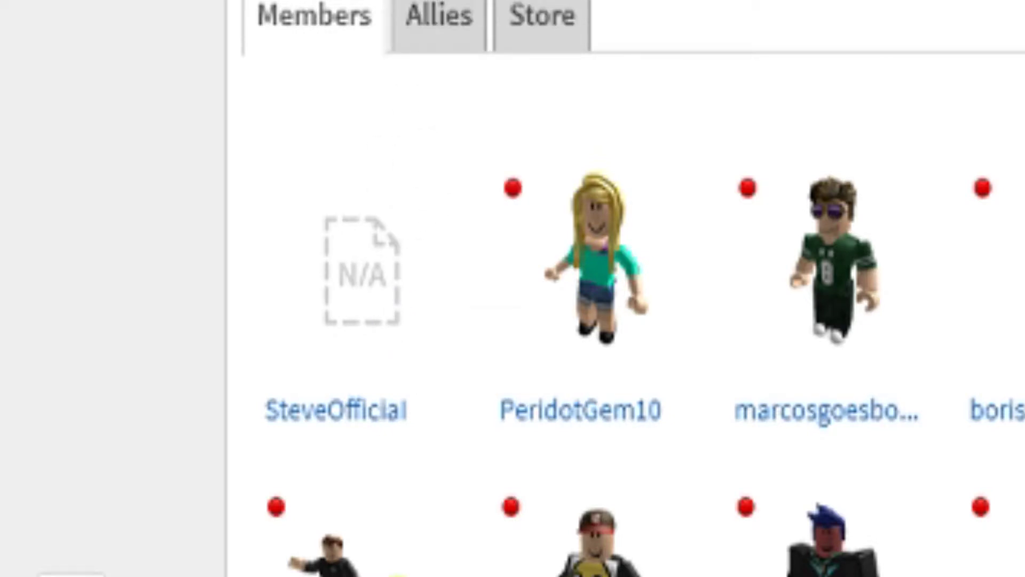
{"action": "right_click", "coordinate": [416, 238]}
{"action": "left_click", "coordinate": [480, 1]}
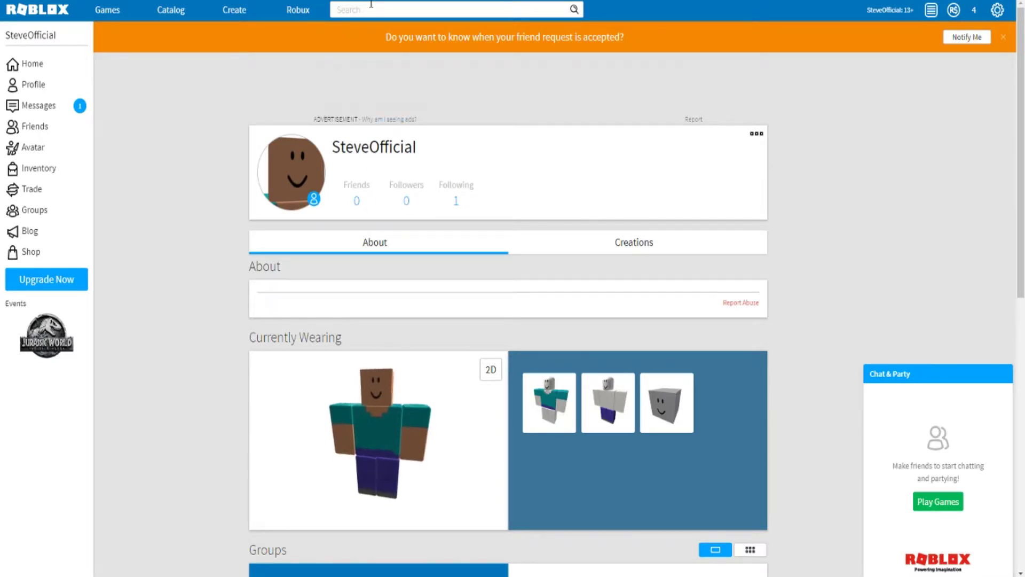
Search games for Minecraft, view Minecraft Minigames, go back, and launch Climb to Minecraft!
{"action": "type", "text": "Minecraft"}
{"action": "key", "text": "Down"}
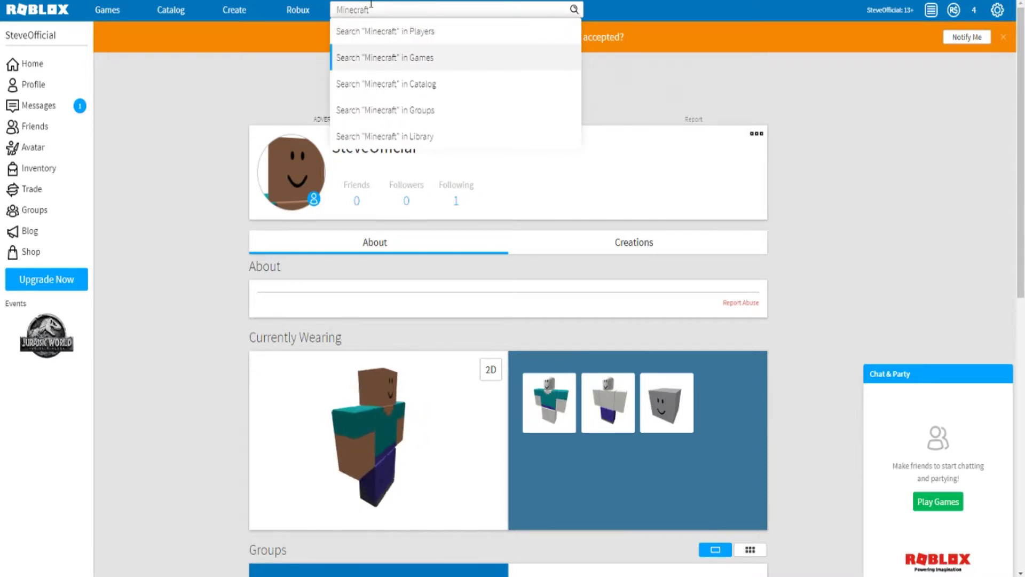
{"action": "key", "text": "Return"}
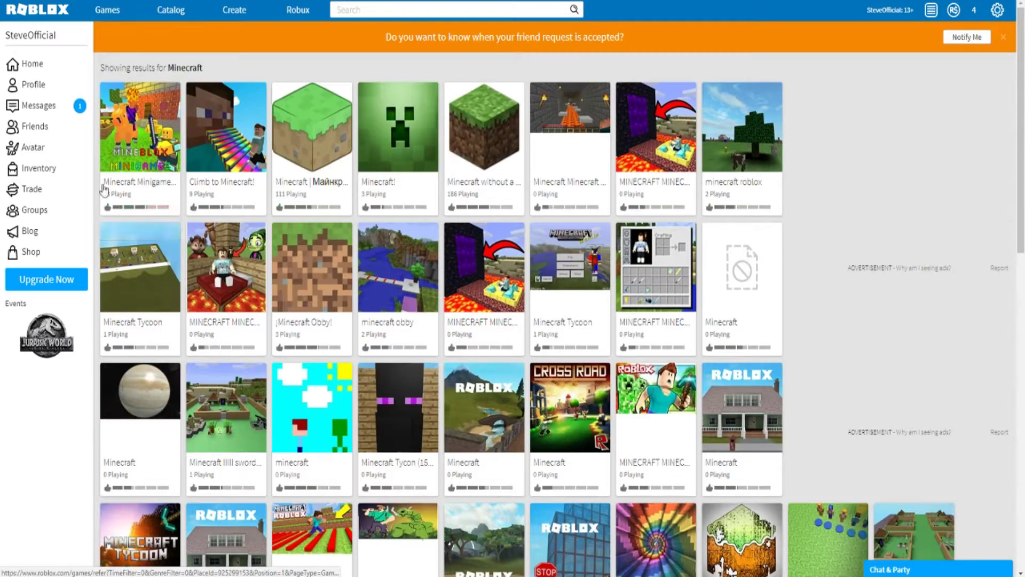
{"action": "left_click", "coordinate": [138, 182]}
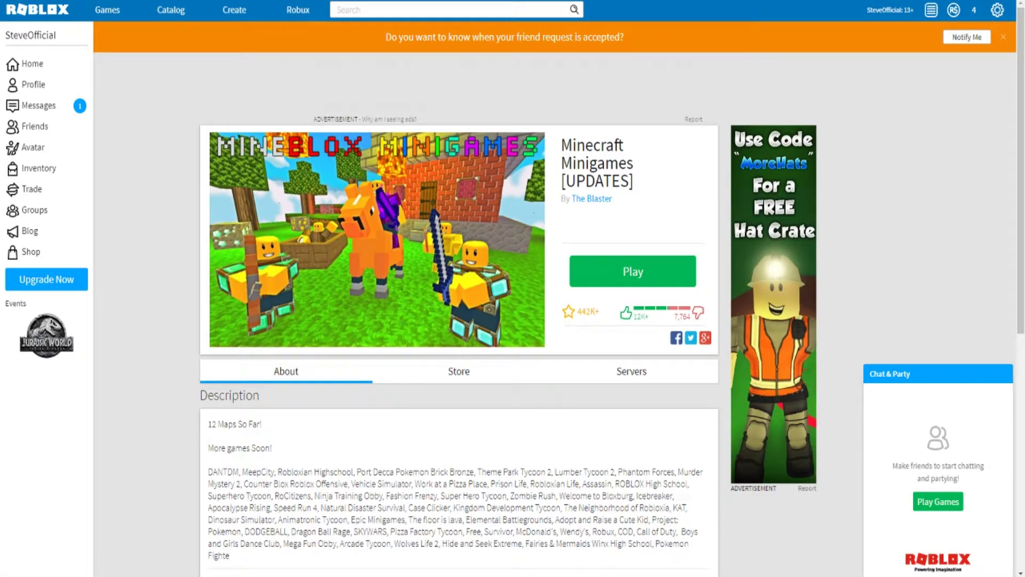
{"action": "key", "text": "alt+Left"}
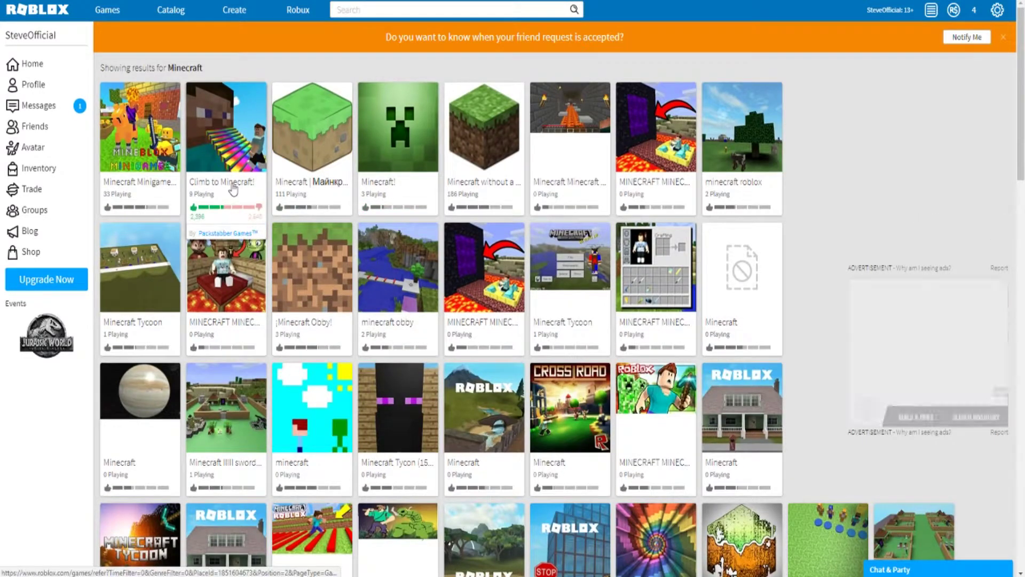
{"action": "left_click", "coordinate": [233, 184]}
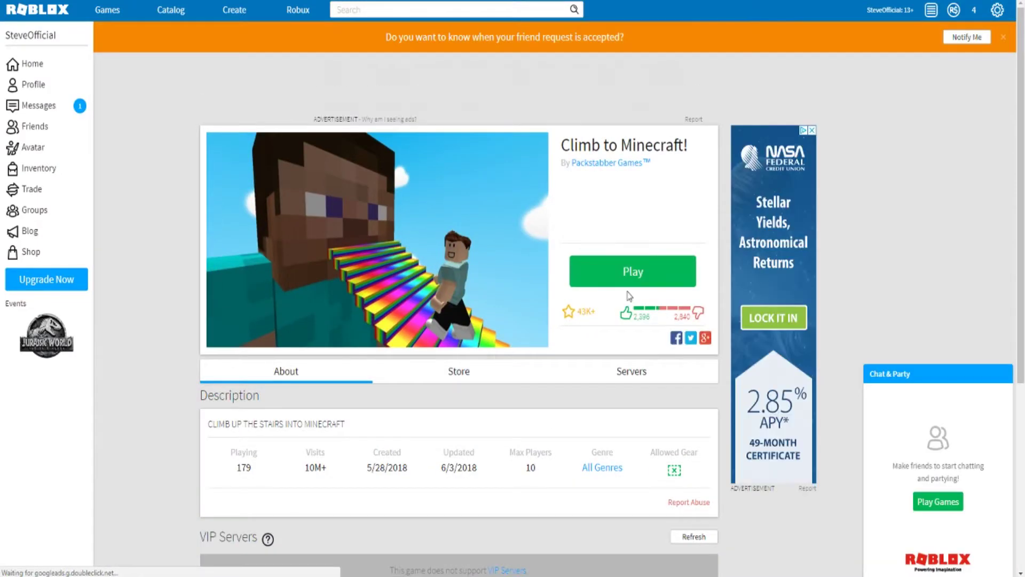
{"action": "left_click", "coordinate": [618, 274]}
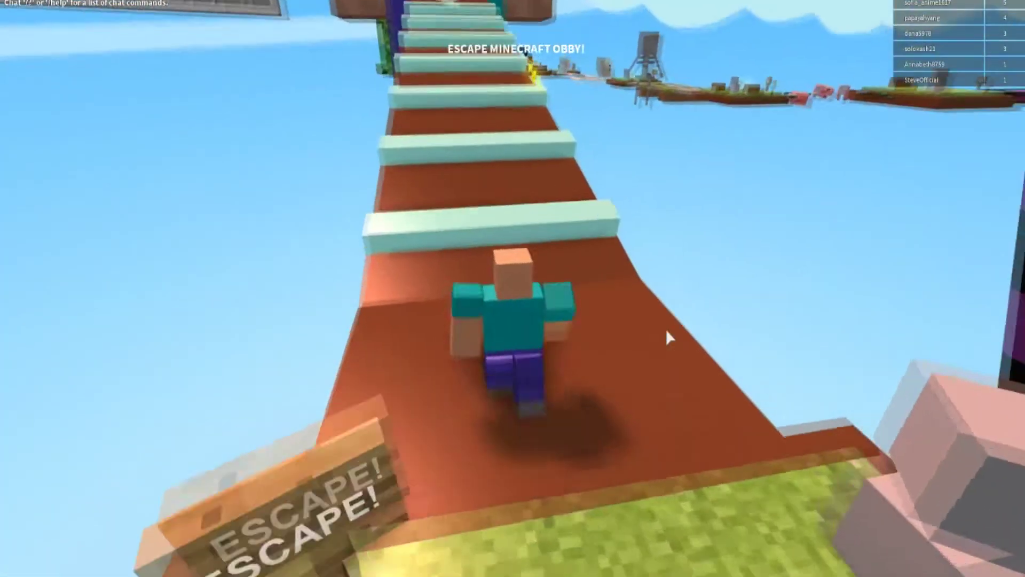
Climb the staircase into the portal to Stage 2 and start the door-and-bed parkour.
{"action": "key", "text": "w"}
{"action": "key", "text": "w"}
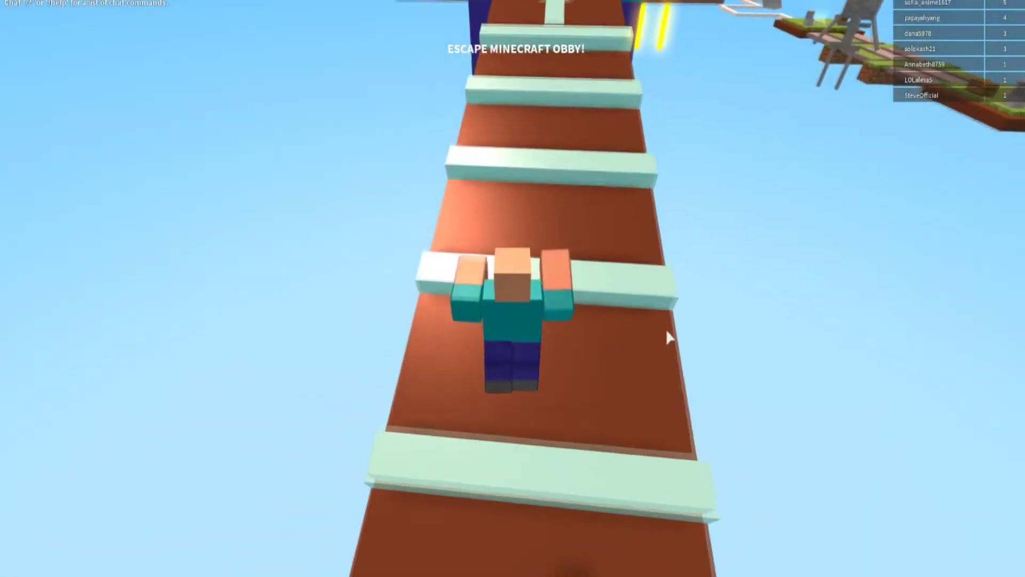
{"action": "key", "text": "w"}
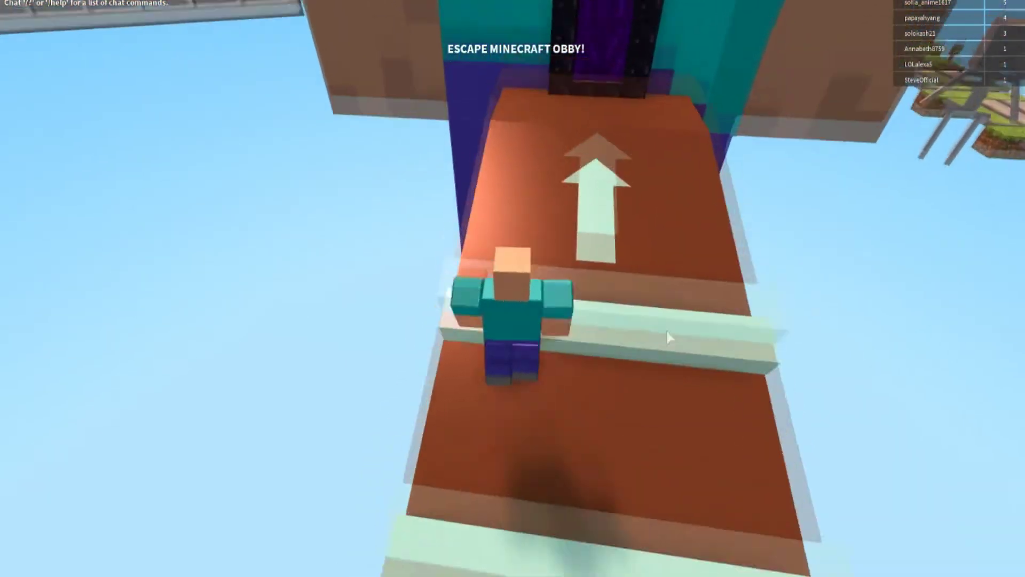
{"action": "key", "text": "w"}
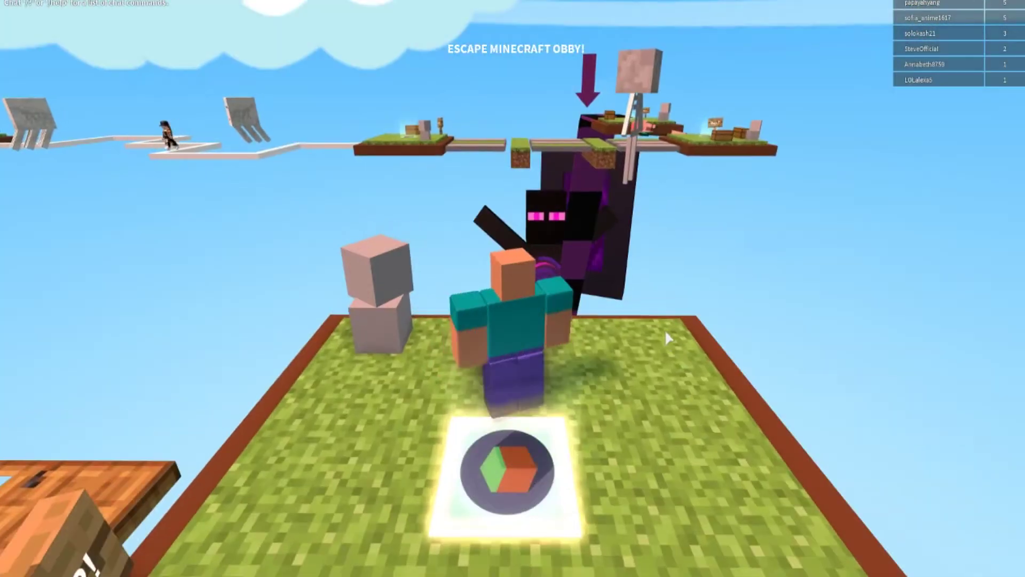
{"action": "right_click", "coordinate": [226, 384]}
{"action": "key", "text": "w"}
{"action": "key", "text": "w"}
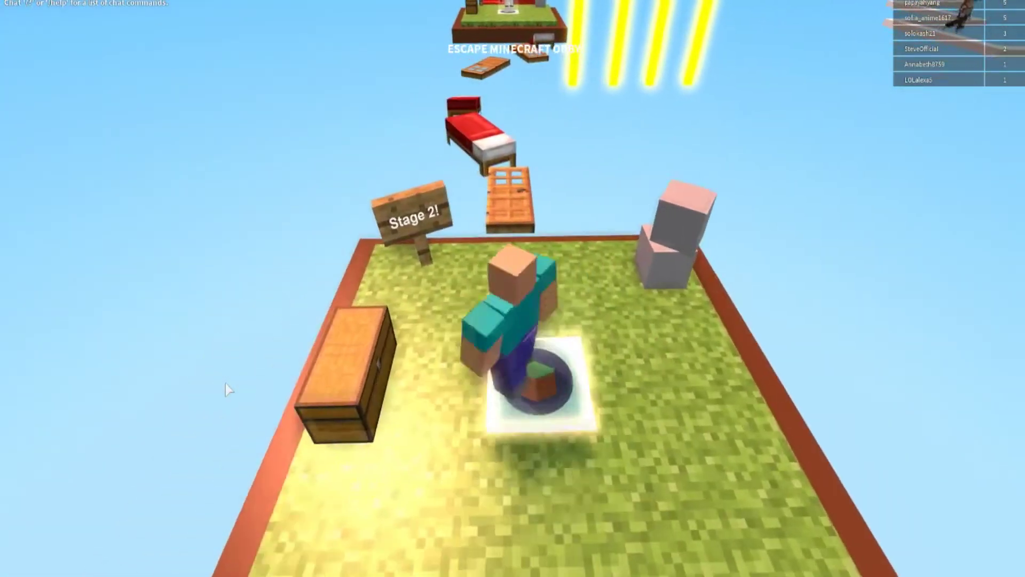
{"action": "key", "text": "space"}
Jump along the beds onto the Stage 3 platform, adjusting the camera.
{"action": "key", "text": "w"}
{"action": "key", "text": "space"}
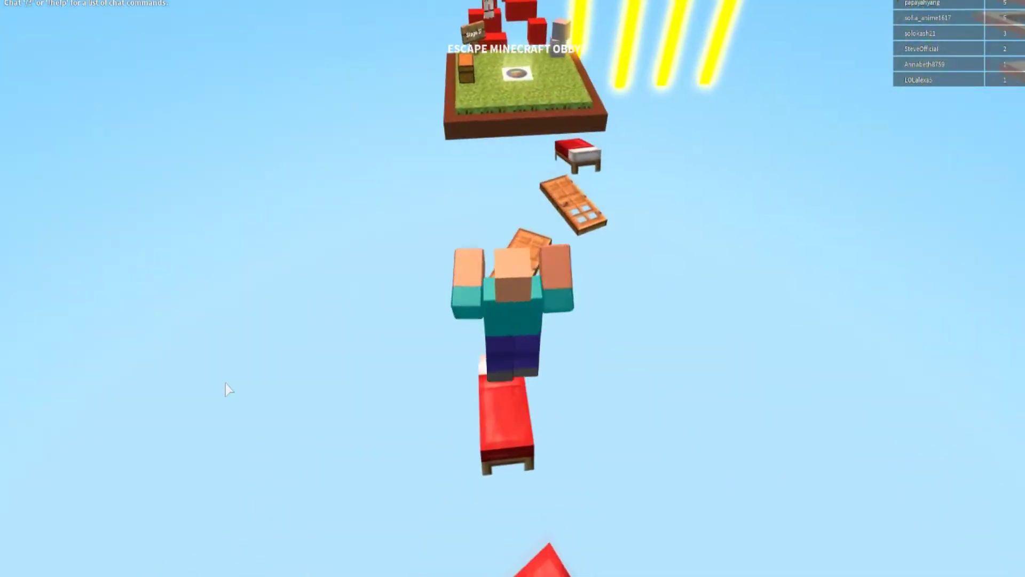
{"action": "key", "text": "w"}
{"action": "key", "text": "space"}
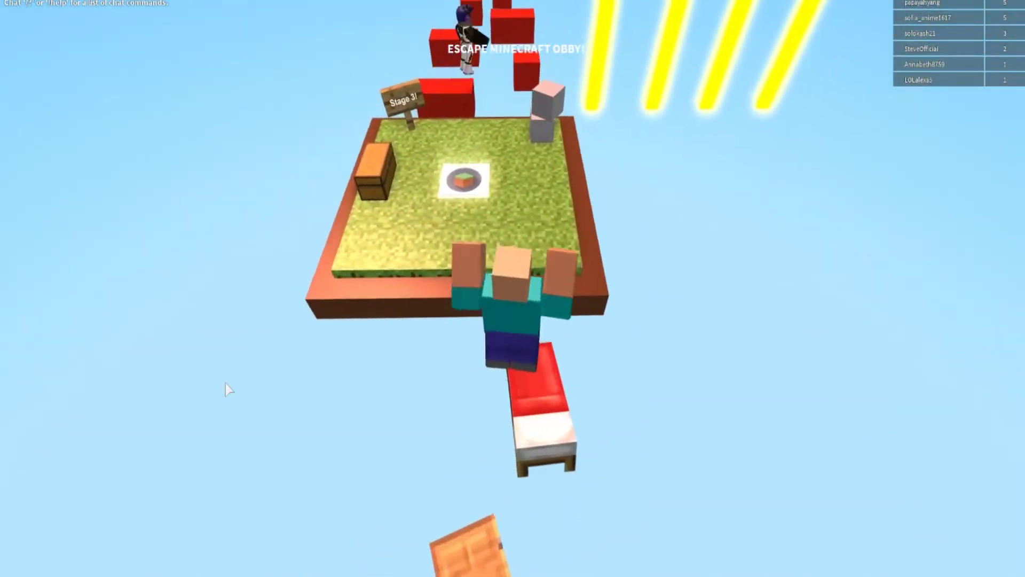
{"action": "right_click", "coordinate": [226, 383]}
{"action": "scroll", "coordinate": [225, 382], "scroll_direction": "up", "scroll_amount": 5}
{"action": "key", "text": "w"}
Jump across the red blocks toward the pumpkin path.
{"action": "key", "text": "space"}
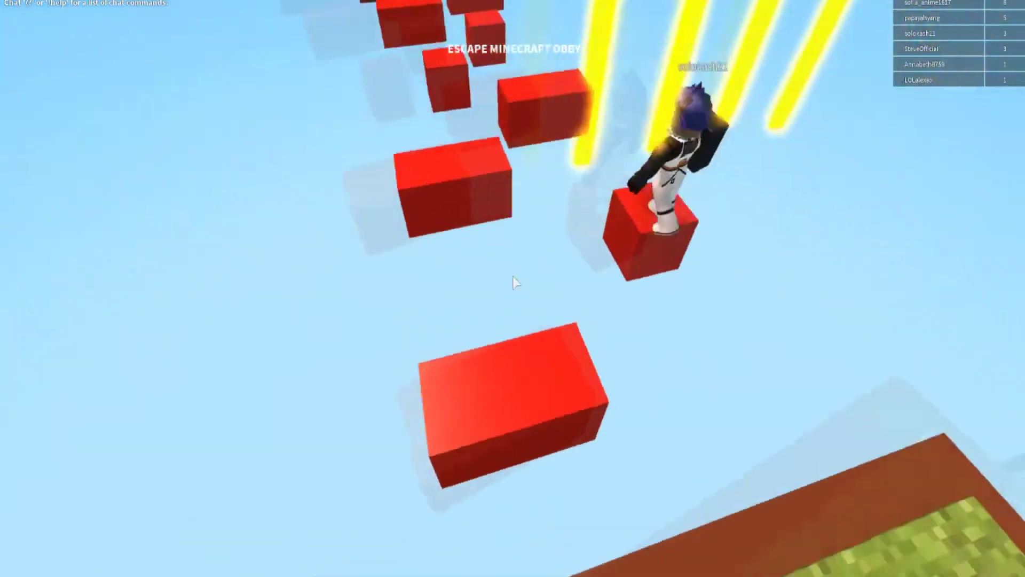
{"action": "key", "text": "space"}
{"action": "scroll", "coordinate": [512, 282], "scroll_direction": "down", "scroll_amount": 5}
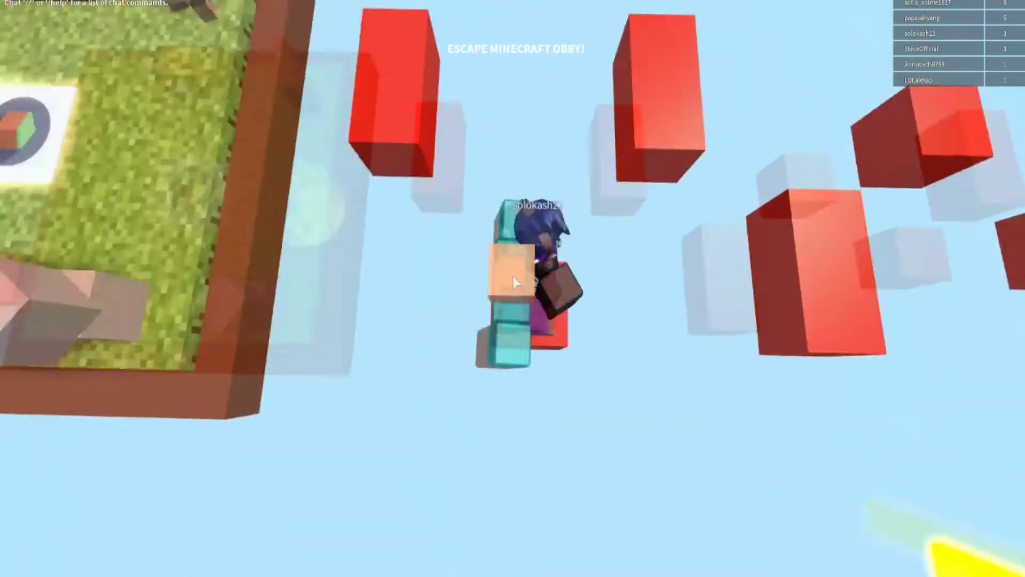
{"action": "key", "text": "w"}
{"action": "key", "text": "space"}
{"action": "key", "text": "s"}
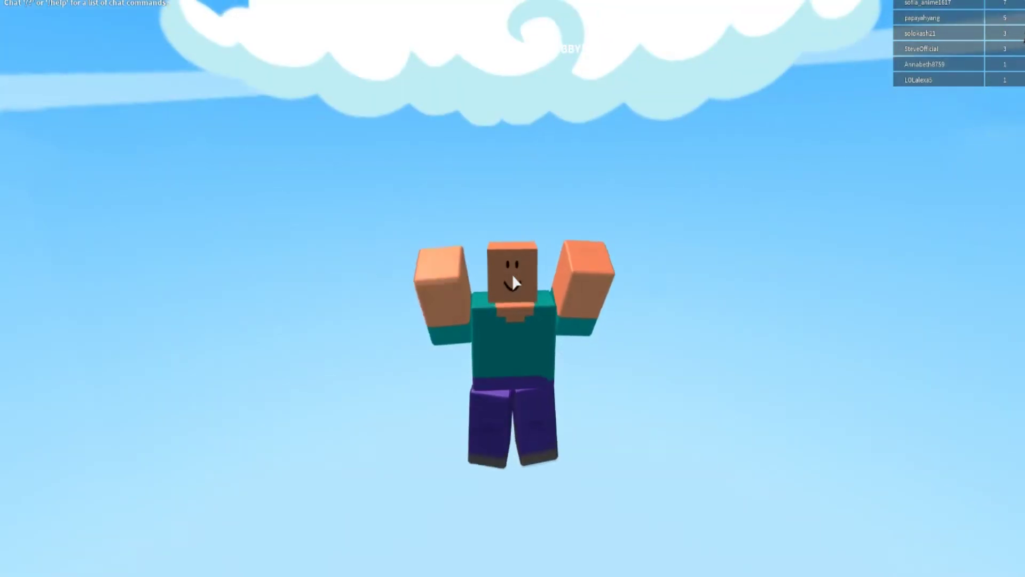
{"action": "scroll", "coordinate": [485, 241], "scroll_direction": "up", "scroll_amount": 5}
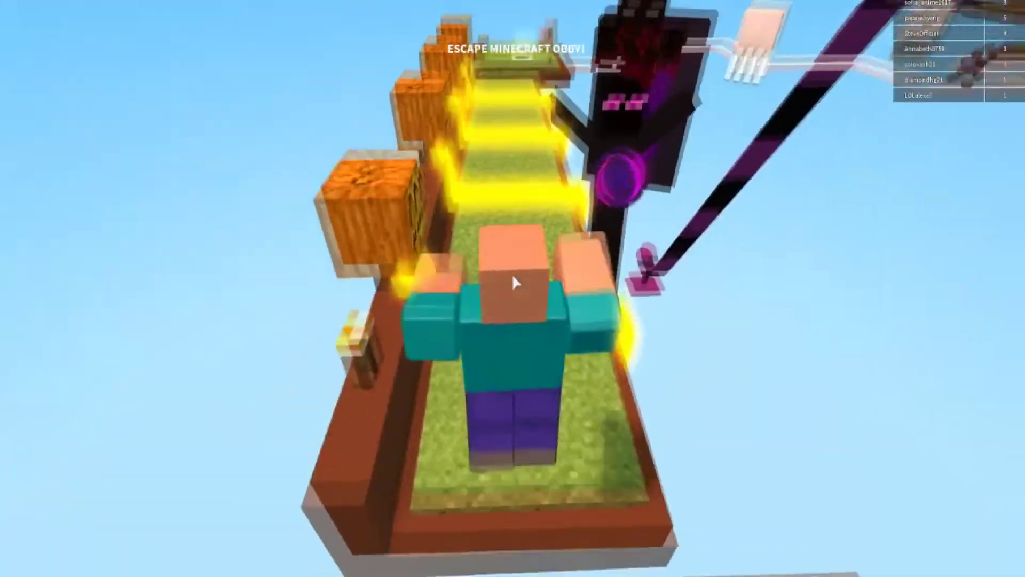
Run the pumpkin path across the yellow beams past Stage 4 to Stage 5.
{"action": "key", "text": "w"}
{"action": "key", "text": "space"}
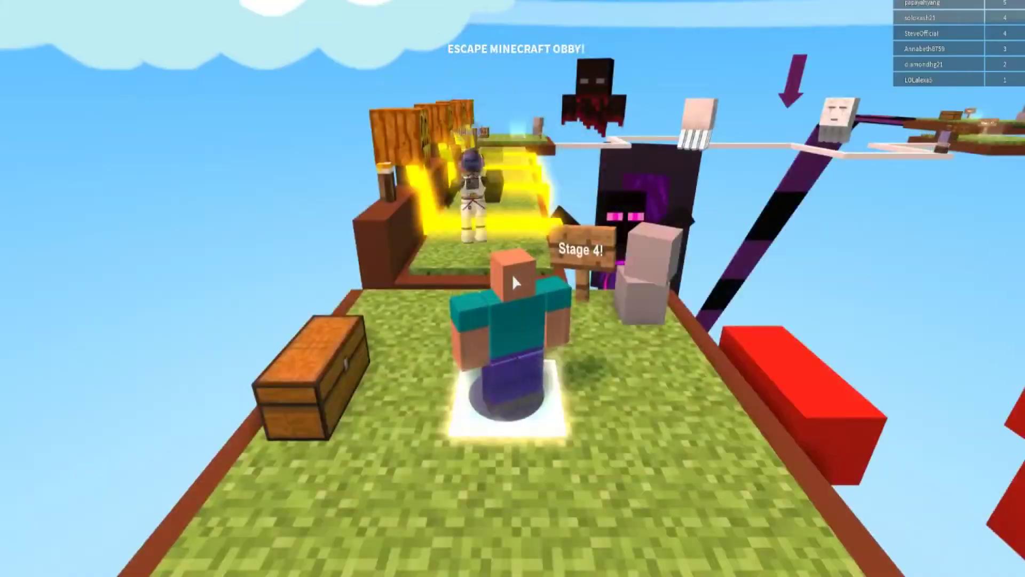
{"action": "key", "text": "w"}
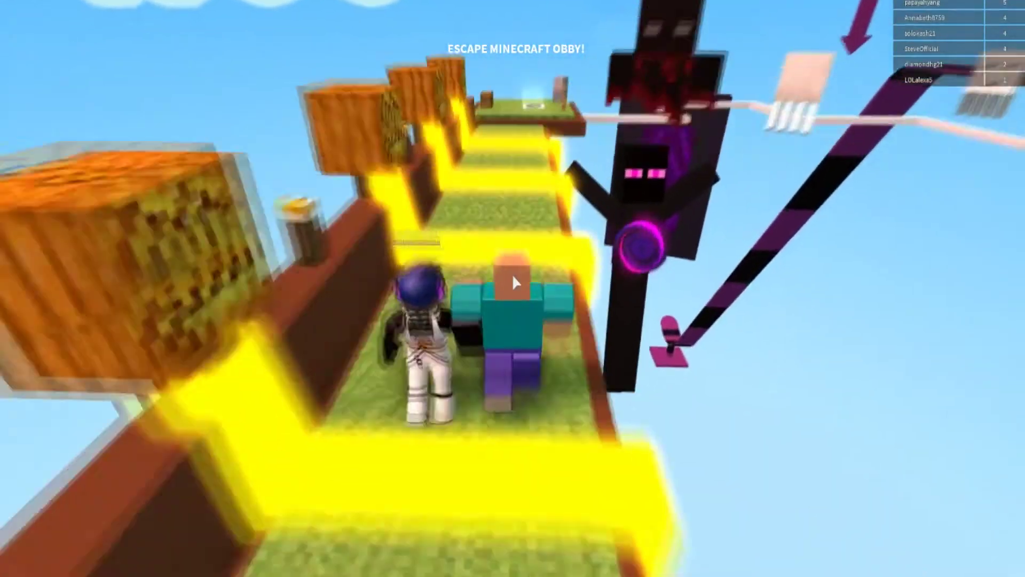
{"action": "key", "text": "w"}
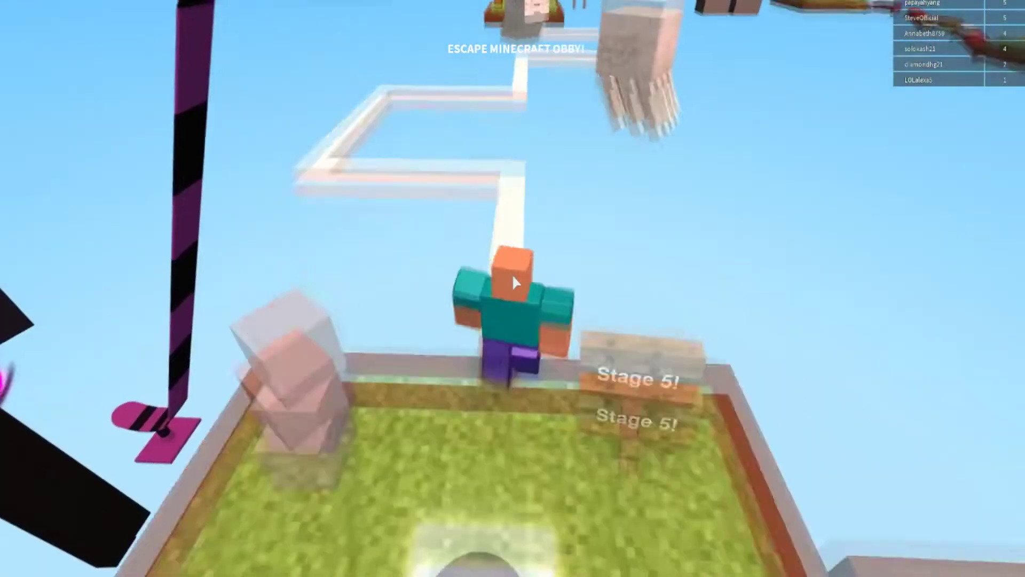
Follow the white zigzag path to Stage 6, then cross the planks to Stage 7.
{"action": "key", "text": "w"}
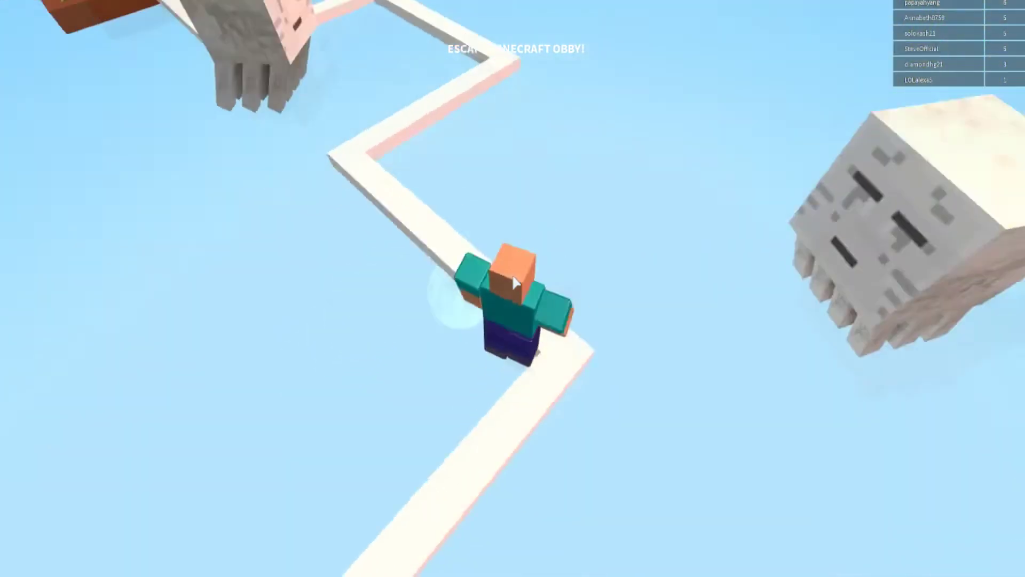
{"action": "key", "text": "w"}
{"action": "key", "text": "space"}
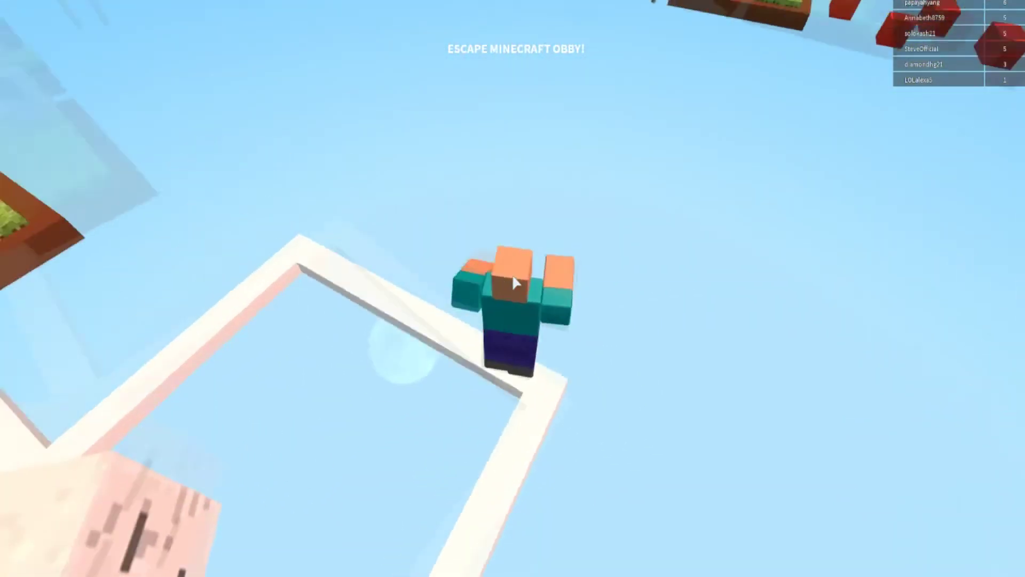
{"action": "key", "text": "w"}
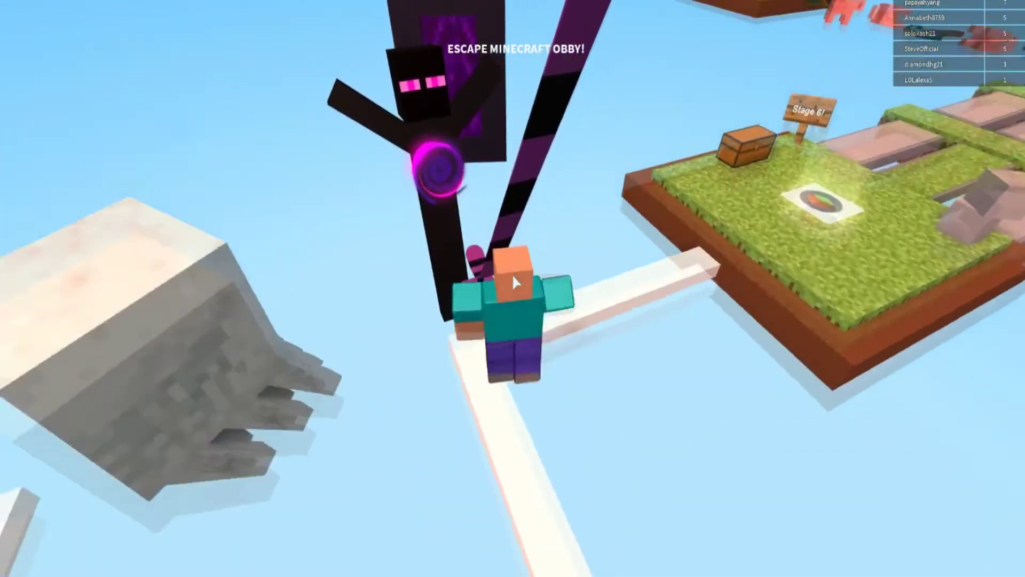
{"action": "key", "text": "w"}
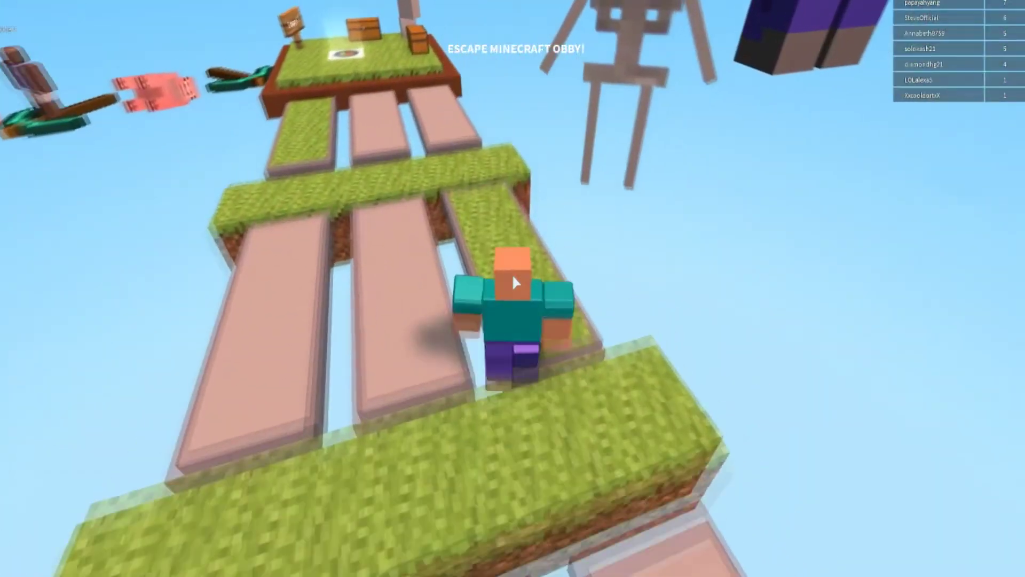
{"action": "key", "text": "w"}
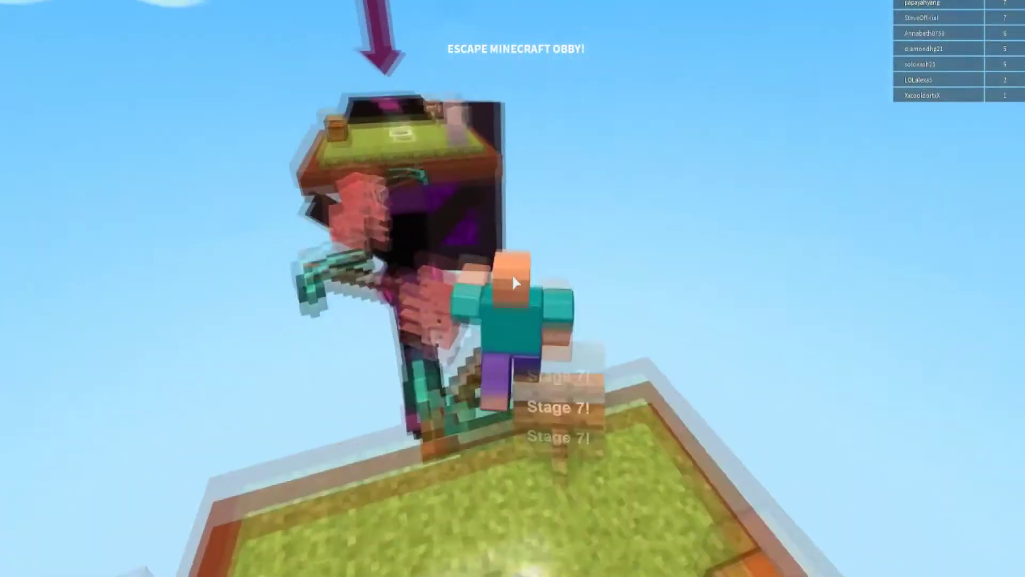
Jump to the Stage 8 platform and run up the black ramp with the pink arrow.
{"action": "key", "text": "w"}
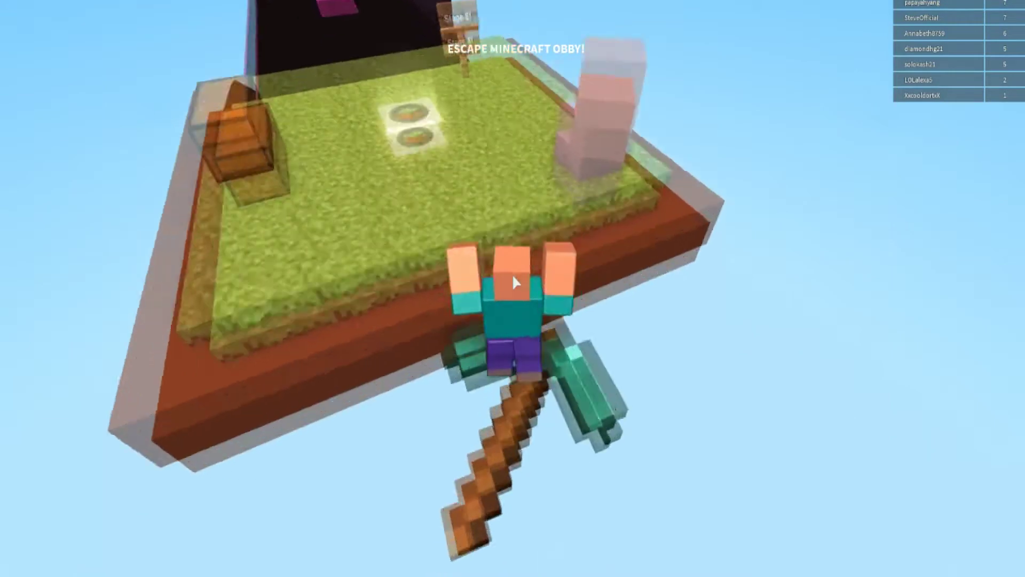
{"action": "key", "text": "w"}
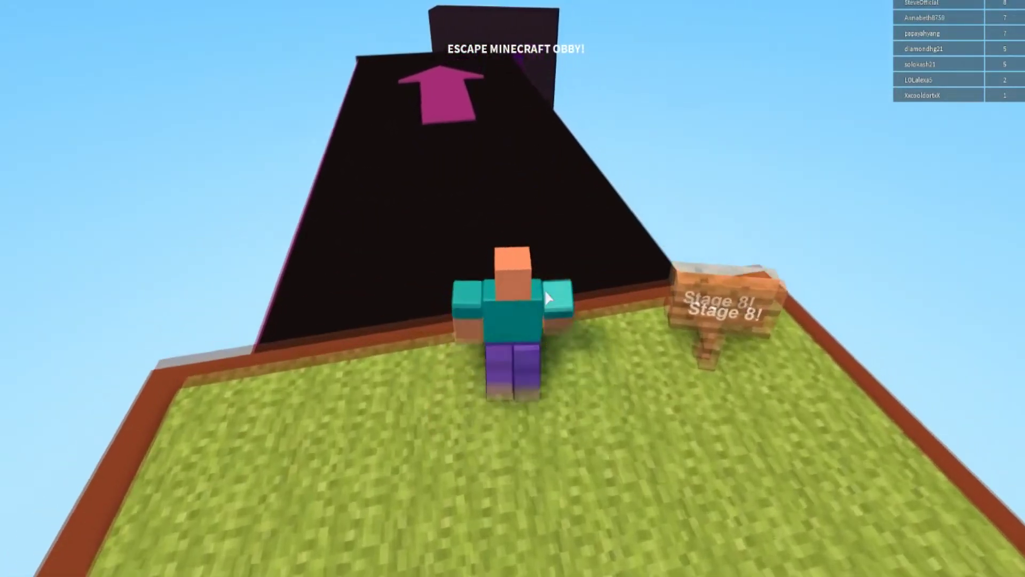
{"action": "key", "text": "w"}
{"action": "scroll", "coordinate": [544, 290], "scroll_direction": "down", "scroll_amount": 10}
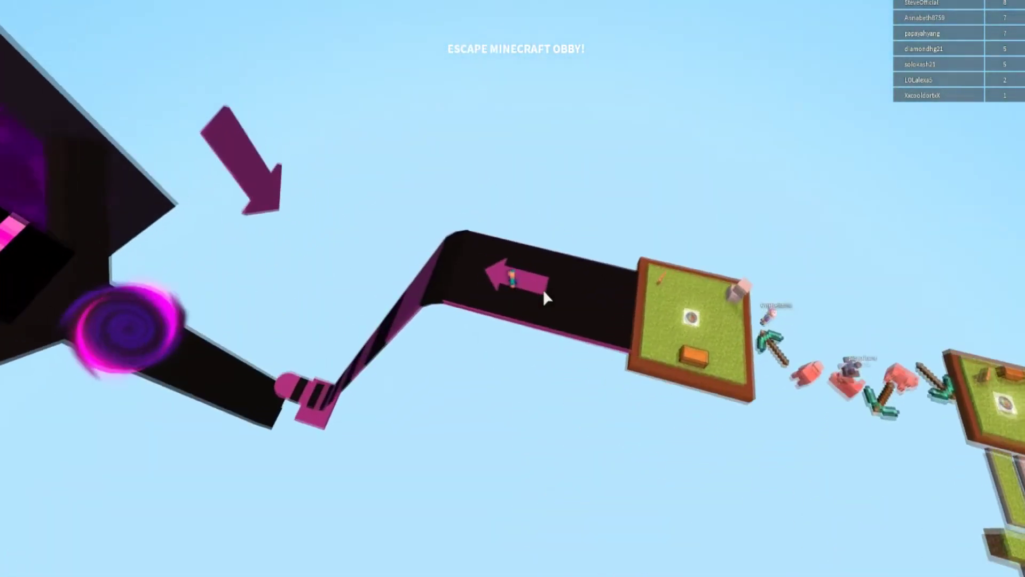
{"action": "key", "text": "w"}
{"action": "scroll", "coordinate": [543, 296], "scroll_direction": "up", "scroll_amount": 10}
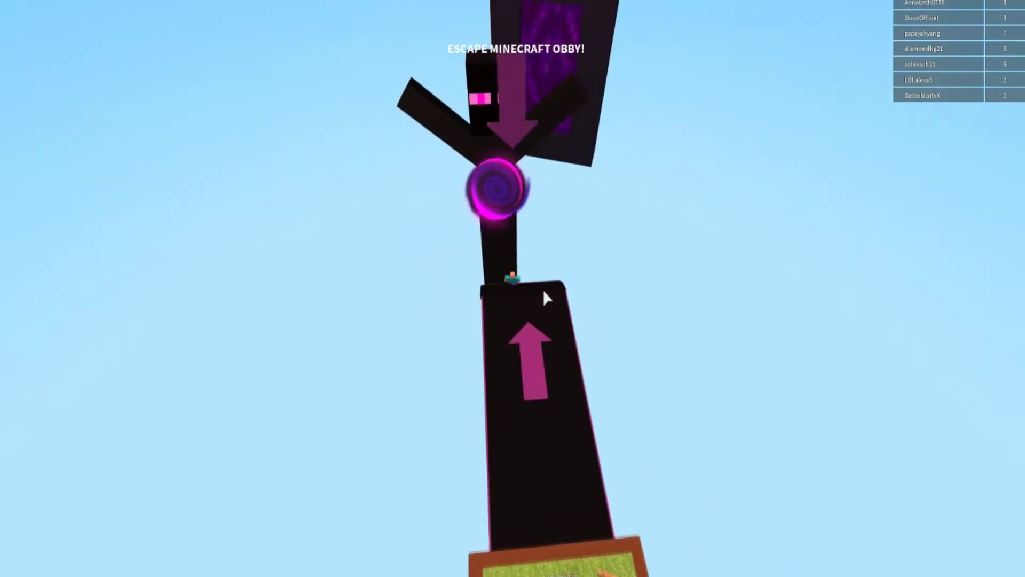
{"action": "key", "text": "w"}
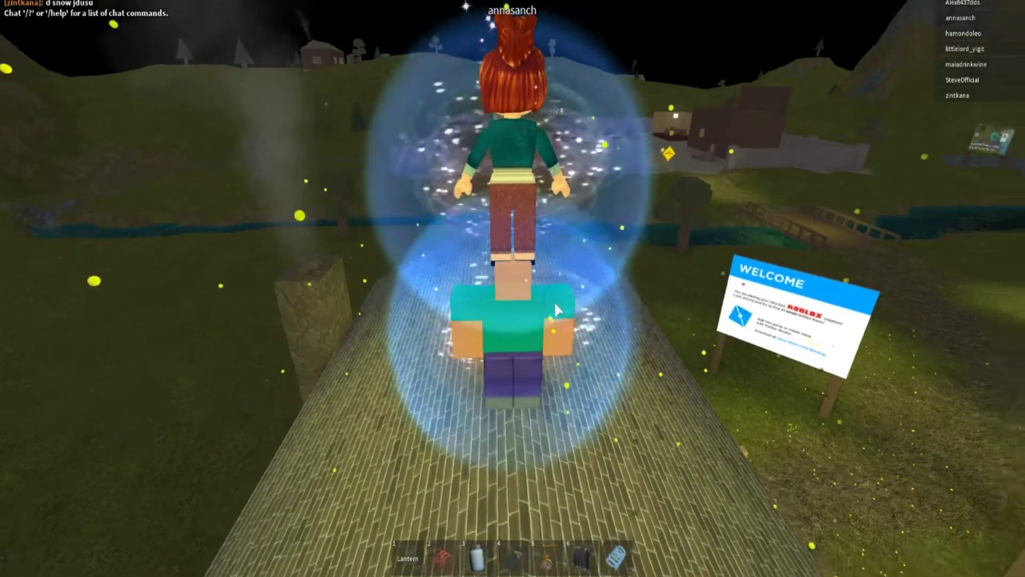
Orbit and zoom out over the stacked players on the roof, then open the MINECRAFT game page.
{"action": "right_click", "coordinate": [554, 302]}
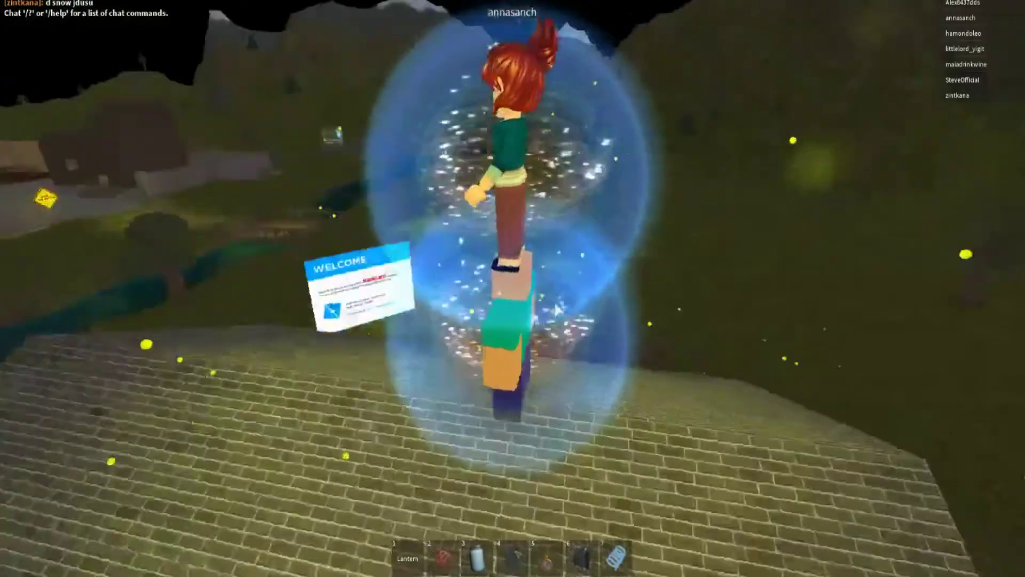
{"action": "scroll", "coordinate": [554, 303], "scroll_direction": "down", "scroll_amount": 5}
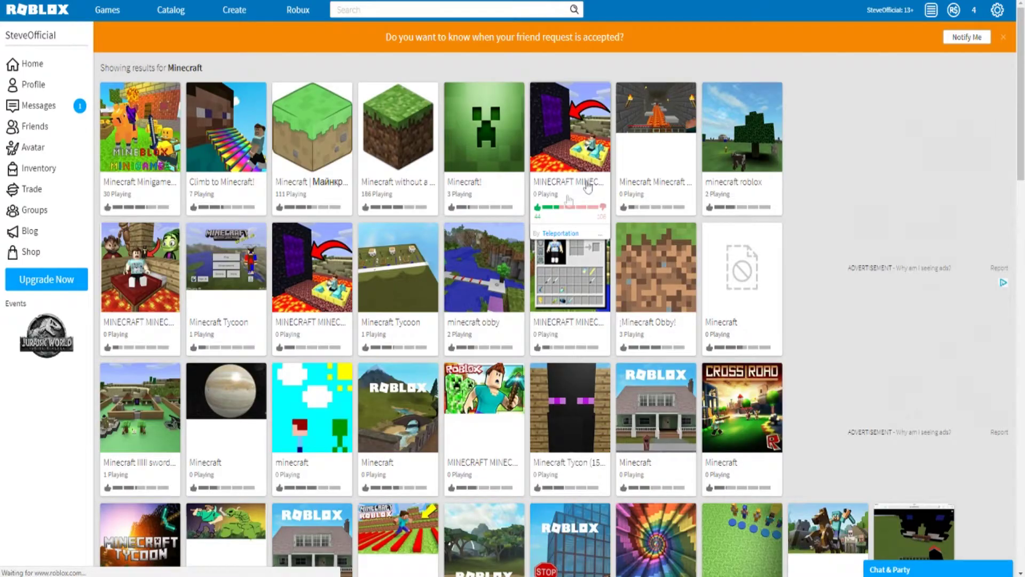
{"action": "left_click", "coordinate": [587, 185]}
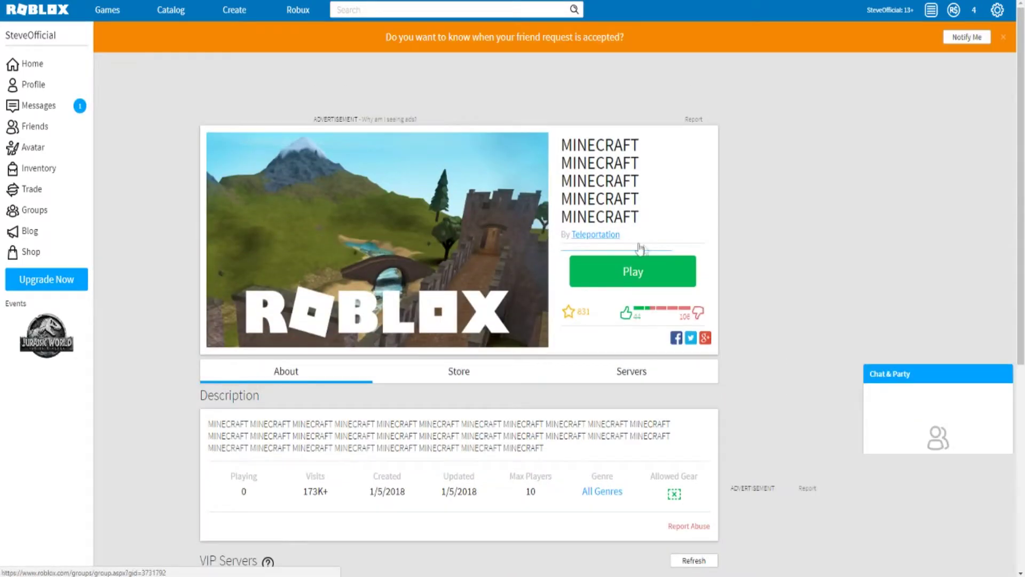
Play the MINECRAFT game, then return to the site's search box for another game.
{"action": "left_click", "coordinate": [664, 270]}
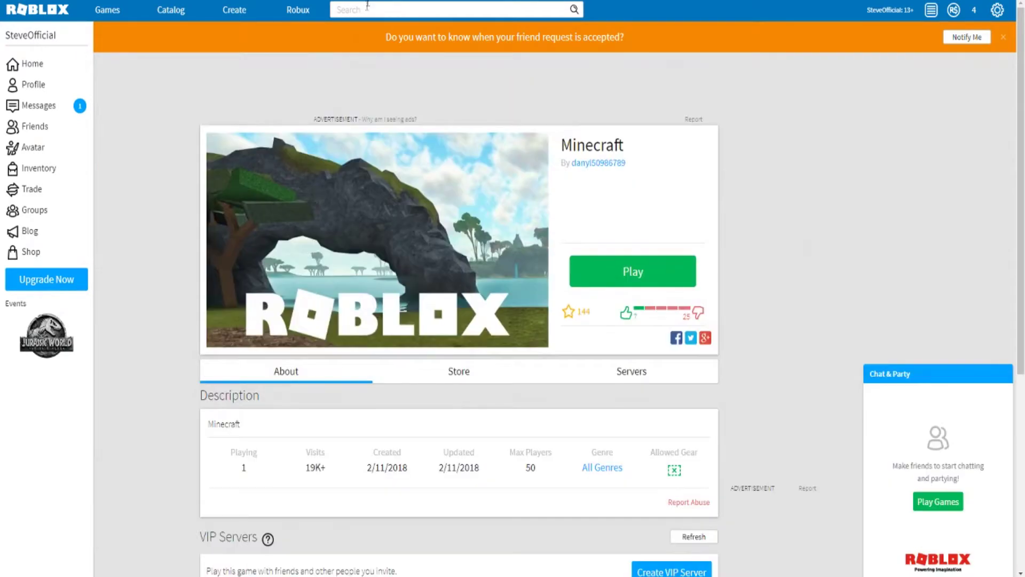
{"action": "left_click", "coordinate": [367, 10]}
Search for Jailbreak and launch the top Jailbreak game.
{"action": "type", "text": "Jail"}
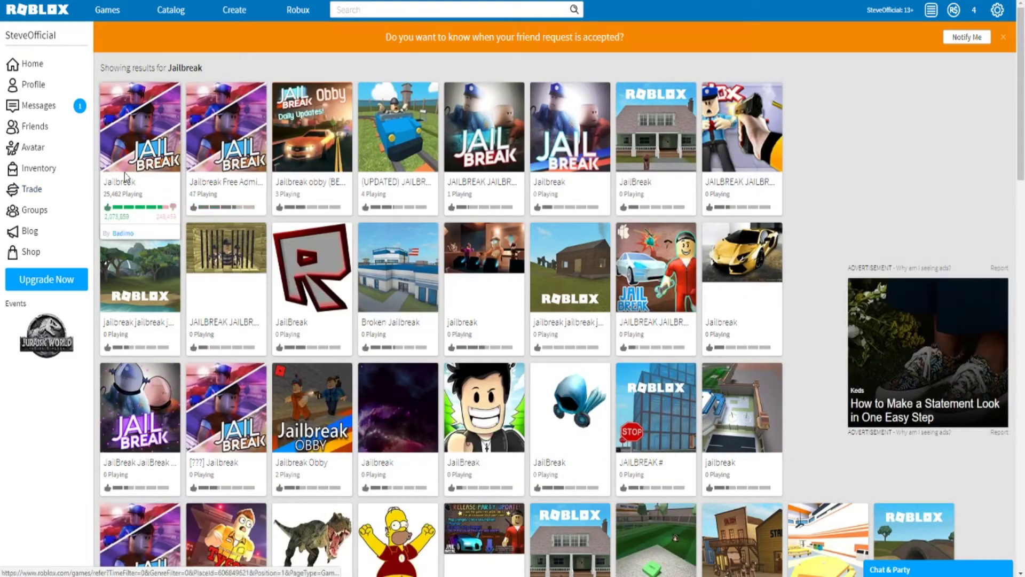
{"action": "left_click", "coordinate": [124, 191]}
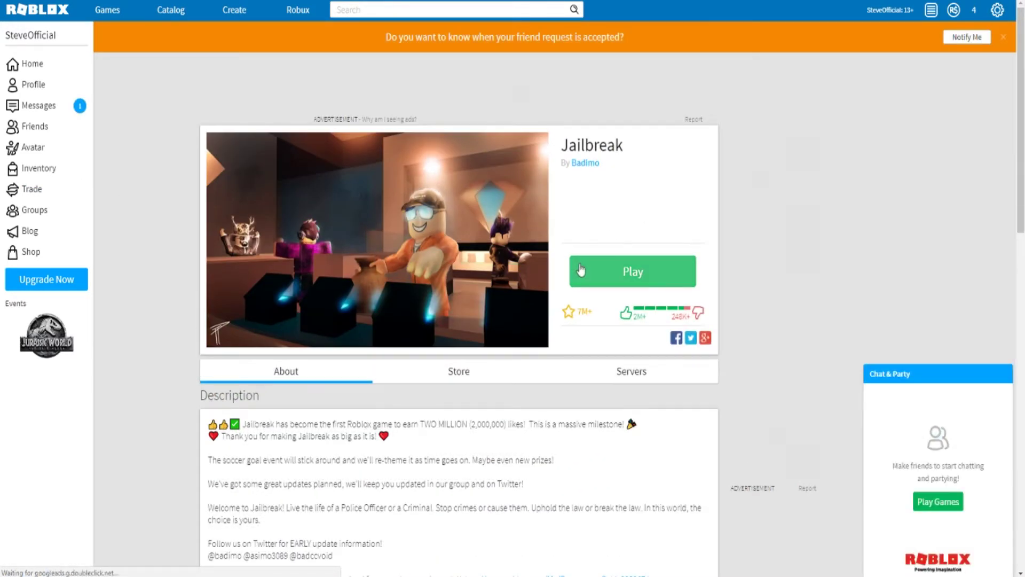
{"action": "left_click", "coordinate": [580, 270]}
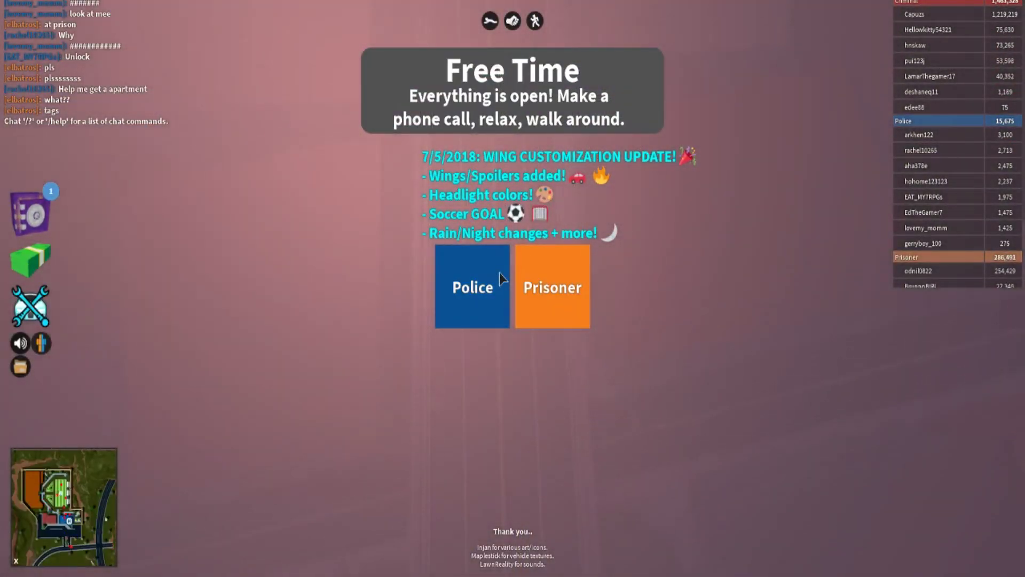
Join the Police team, then zoom out and turn toward the station's weapons wall.
{"action": "left_click", "coordinate": [499, 272]}
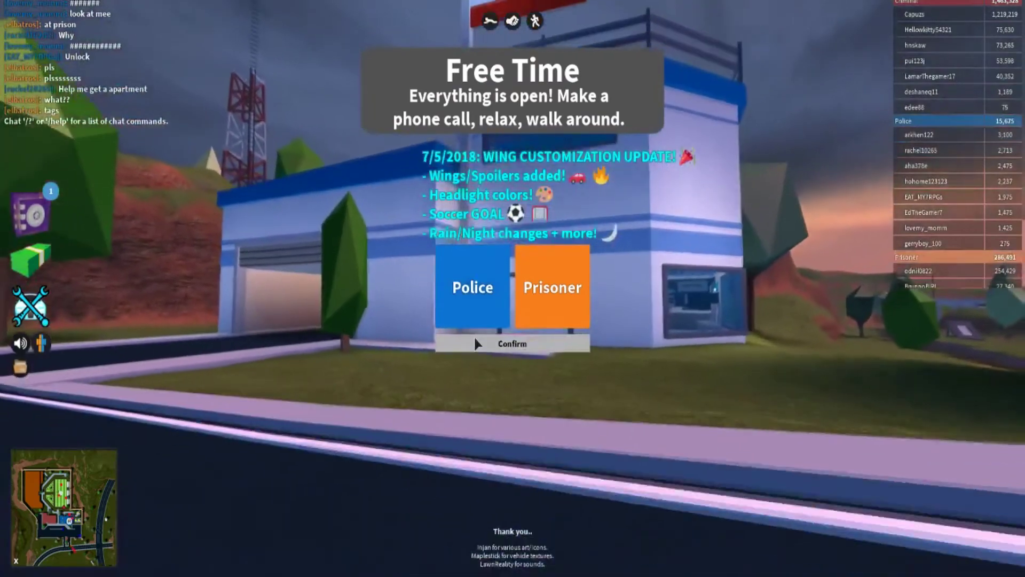
{"action": "left_click", "coordinate": [476, 343]}
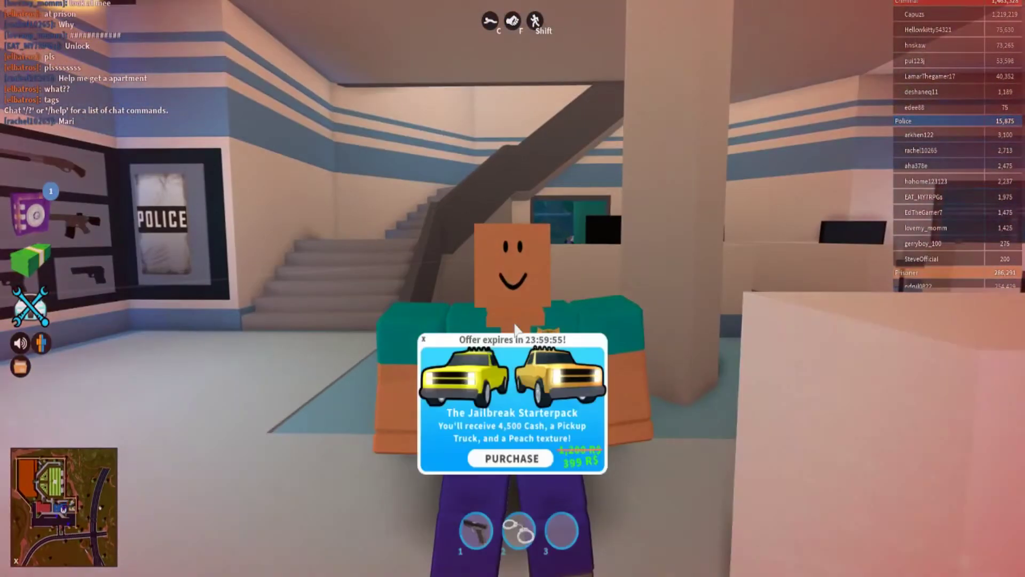
{"action": "scroll", "coordinate": [272, 425], "scroll_direction": "down", "scroll_amount": 3}
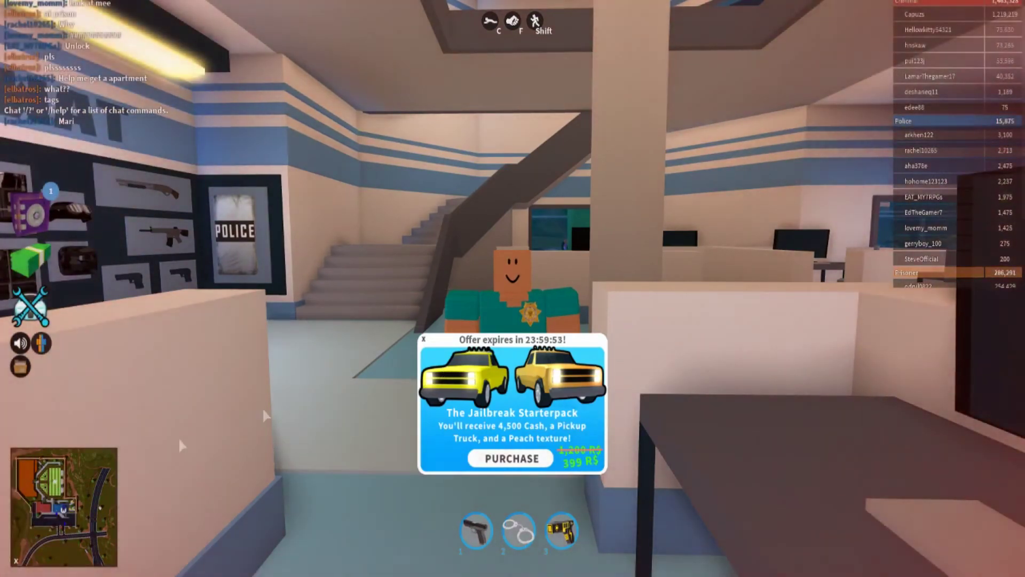
{"action": "right_click", "coordinate": [277, 404]}
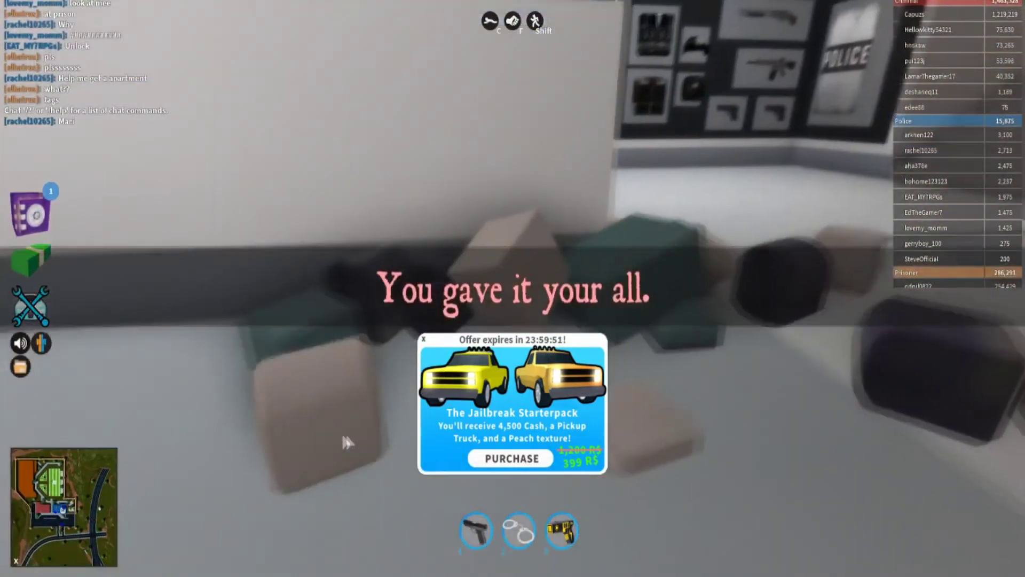